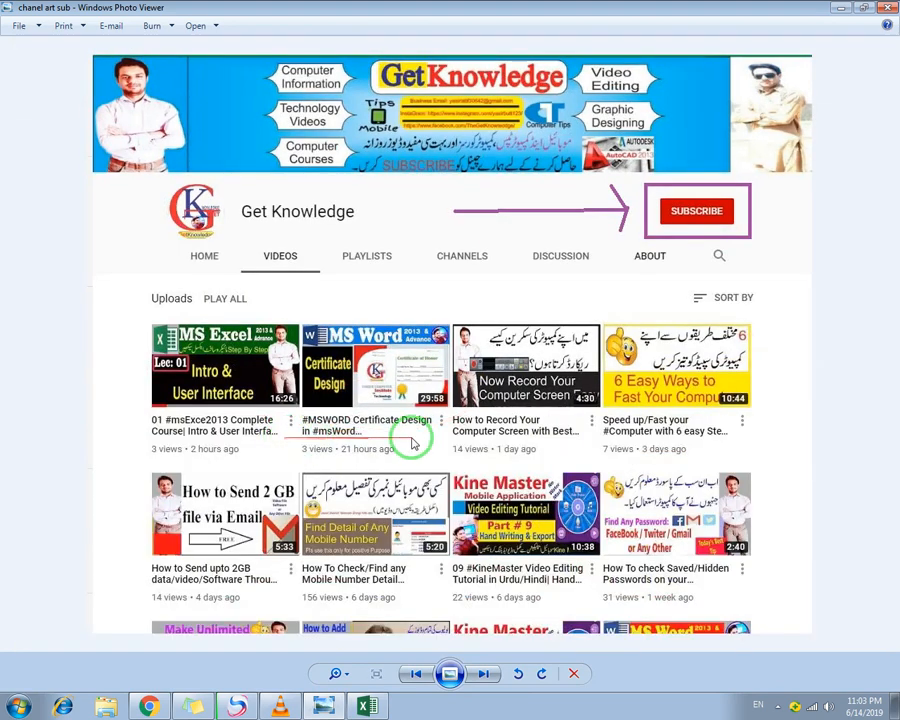
Close the channel picture in the photo viewer and return to the blank worksheet in Excel.
{"action": "scroll", "coordinate": [432, 438], "scroll_direction": "up", "scroll_amount": 1}
{"action": "scroll", "coordinate": [404, 399], "scroll_direction": "down", "scroll_amount": 1}
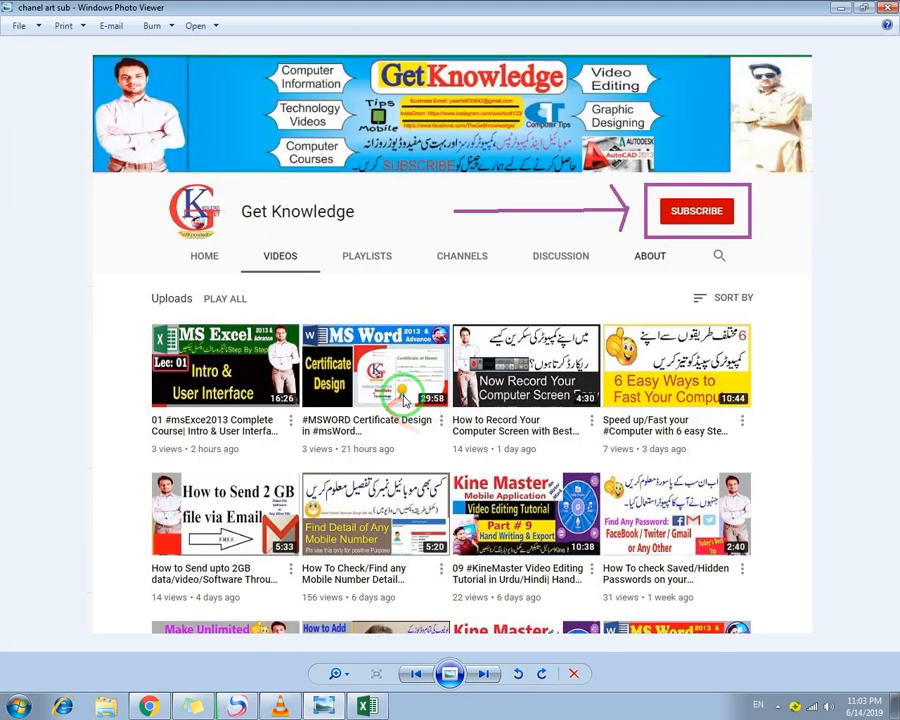
{"action": "left_click", "coordinate": [887, 9]}
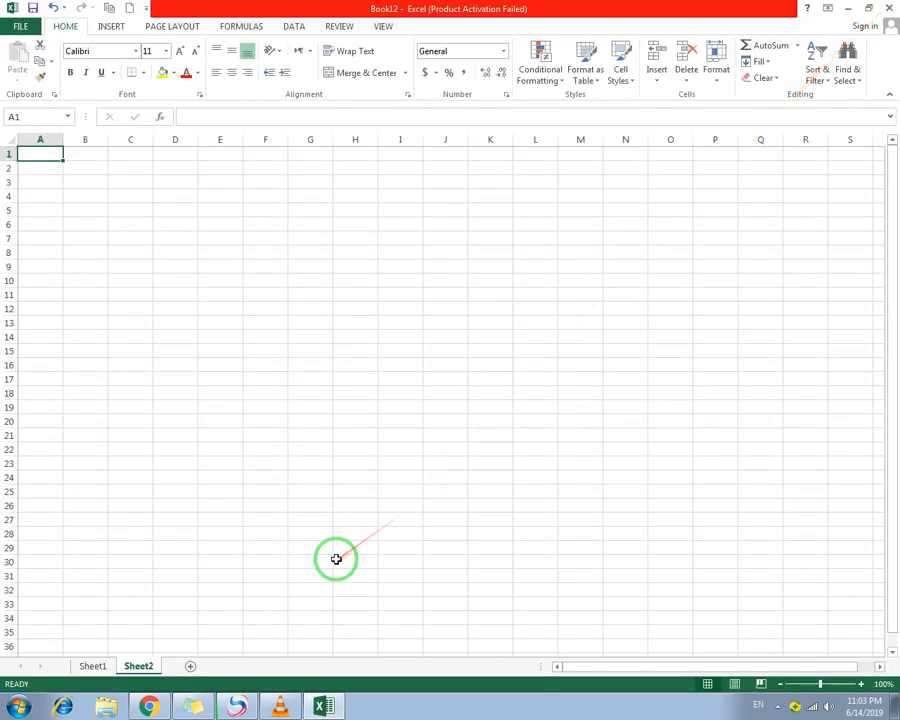
{"action": "left_click", "coordinate": [105, 28]}
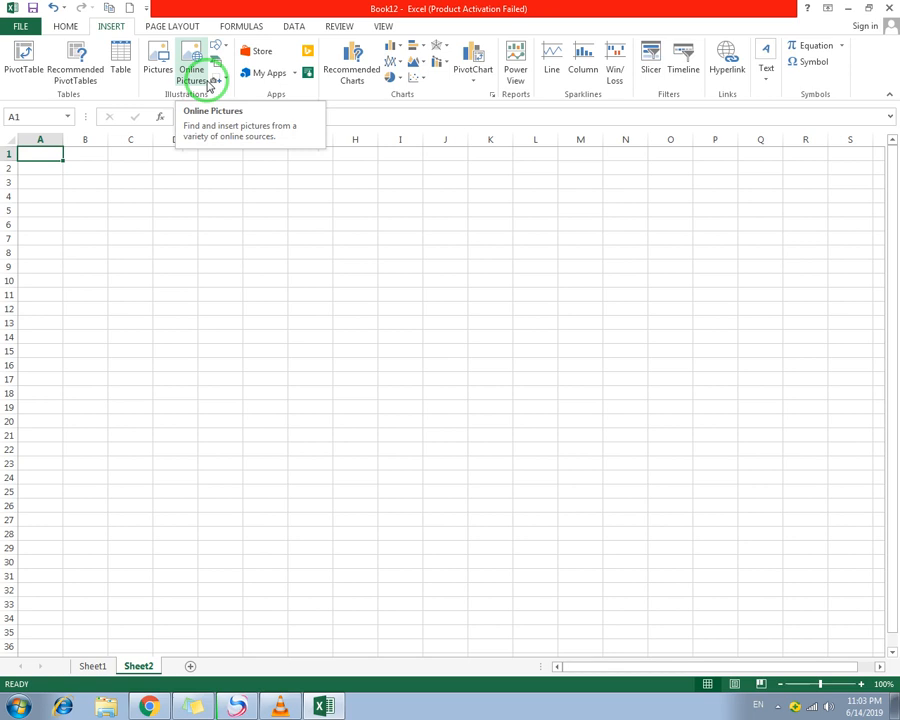
{"action": "left_click", "coordinate": [778, 706]}
{"action": "left_click", "coordinate": [609, 715]}
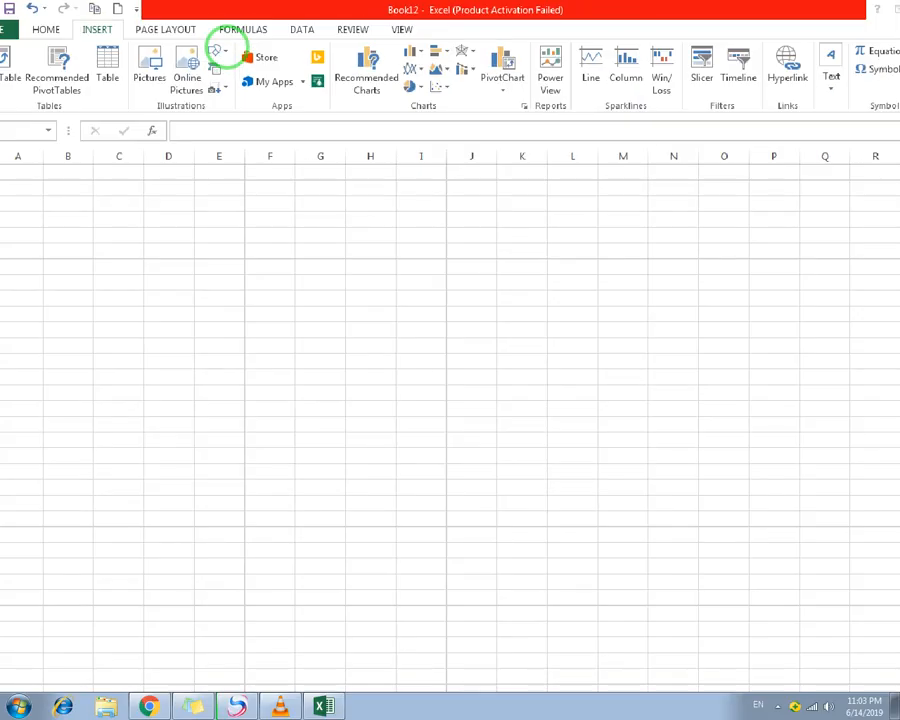
{"action": "left_click", "coordinate": [227, 52]}
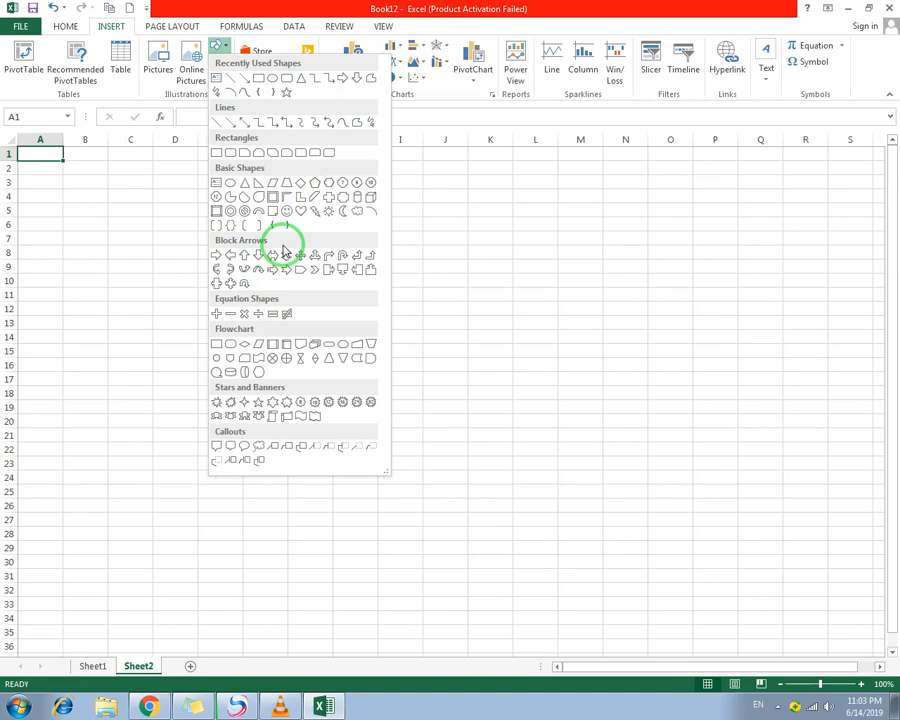
{"action": "left_click", "coordinate": [432, 252]}
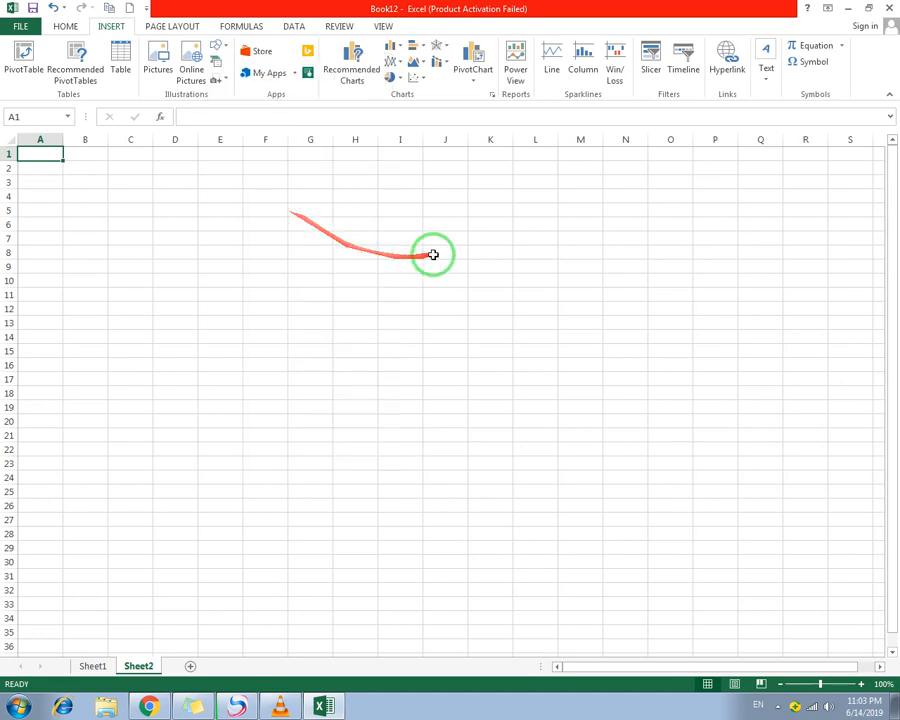
{"action": "left_click", "coordinate": [194, 194]}
{"action": "left_click", "coordinate": [248, 212]}
{"action": "left_click", "coordinate": [237, 214]}
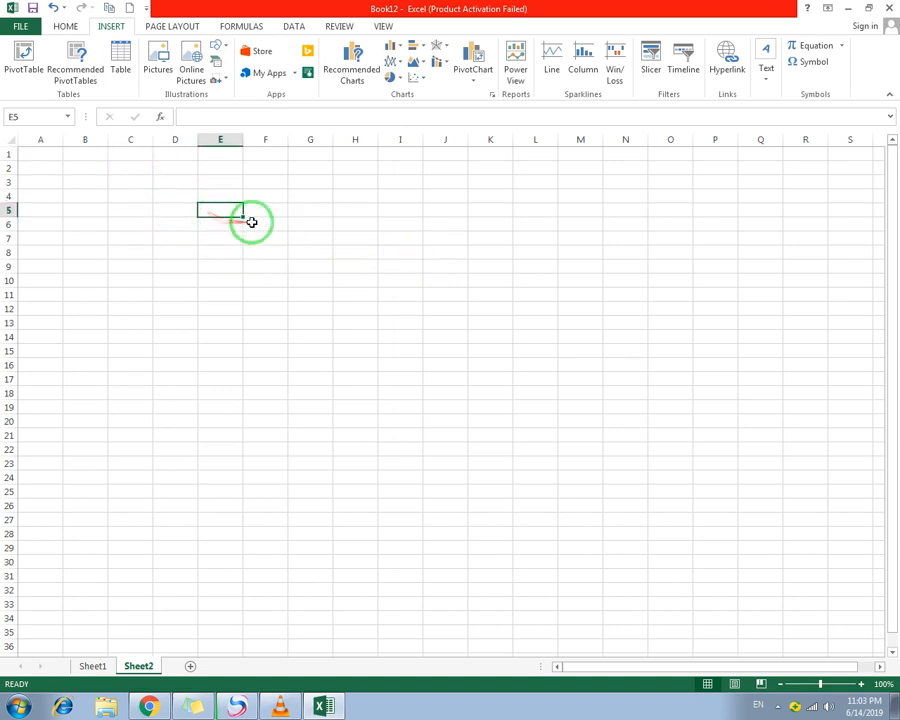
Draw a double-headed elbow arrow connector about 2.16" high and 2.17" wide, from cell F6 to I16.
{"action": "left_click", "coordinate": [226, 49]}
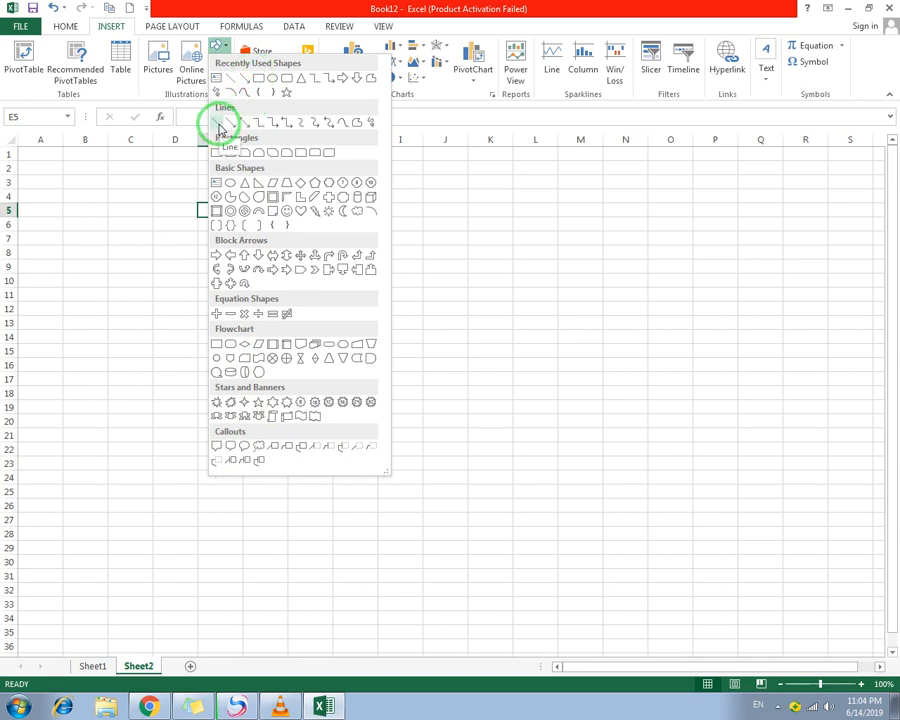
{"action": "left_click", "coordinate": [287, 123]}
{"action": "mouse_move", "coordinate": [273, 214]}
{"action": "left_mouse_down"}
{"action": "mouse_move", "coordinate": [334, 316]}
{"action": "mouse_move", "coordinate": [421, 363]}
{"action": "left_mouse_up"}
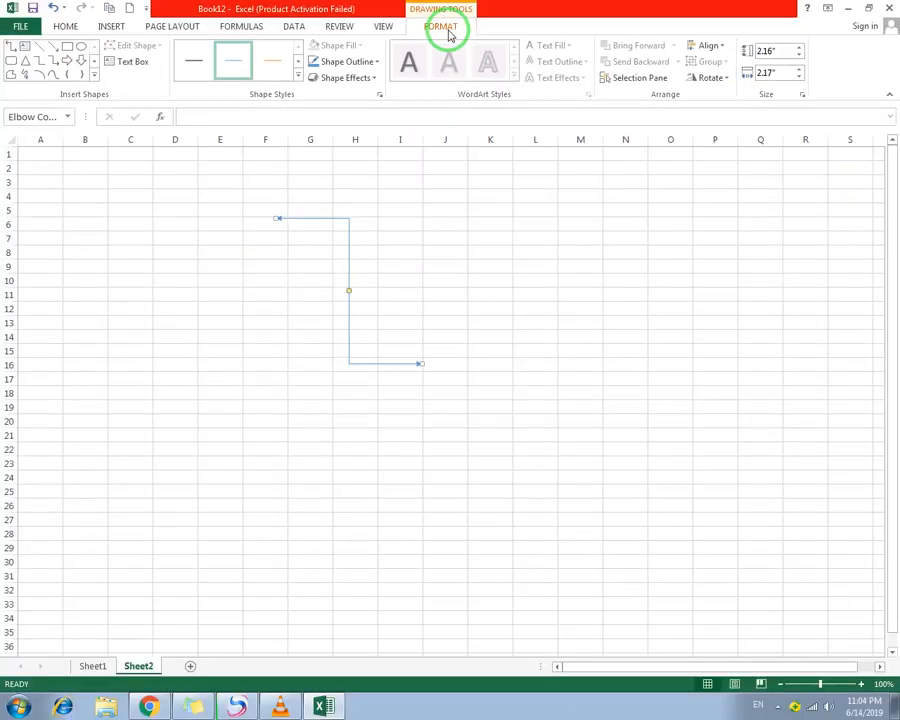
Apply the thick orange preset line style to the elbow connector and deselect it.
{"action": "key", "text": "alt"}
{"action": "left_click", "coordinate": [11, 97]}
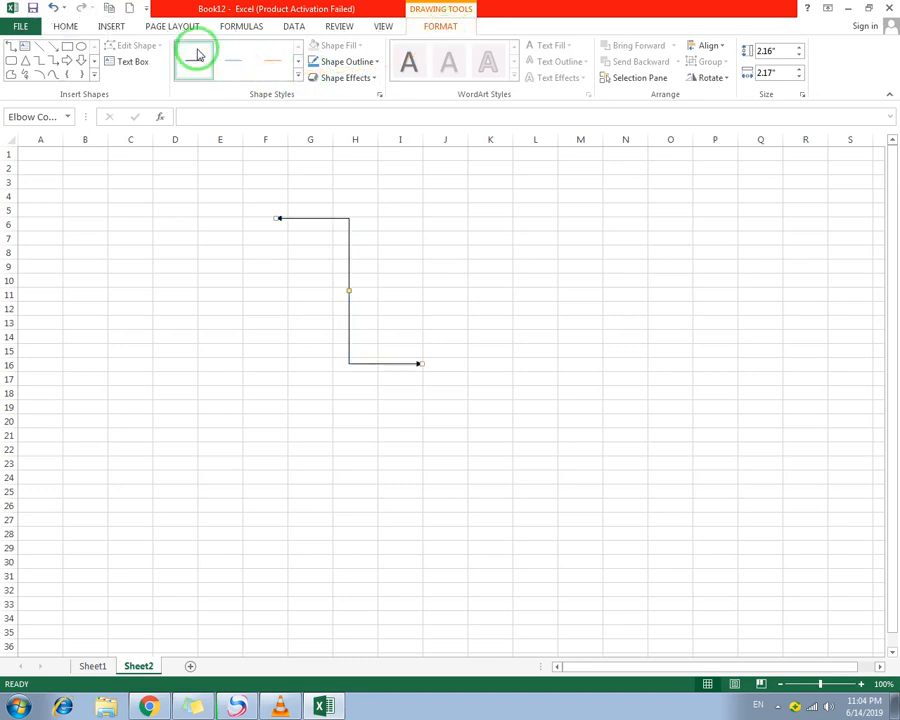
{"action": "left_click", "coordinate": [298, 77]}
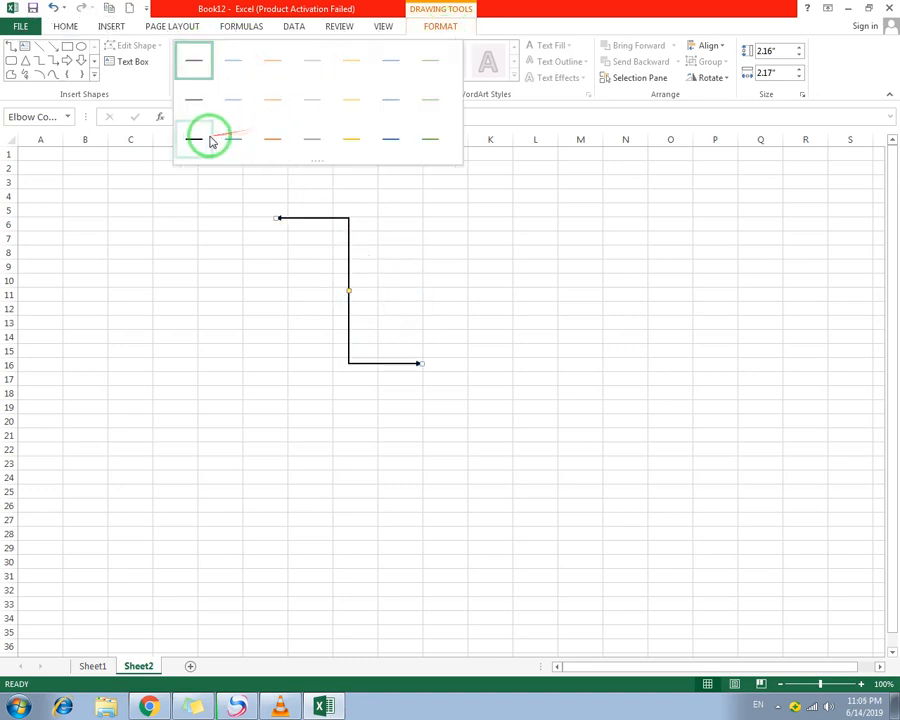
{"action": "left_click", "coordinate": [273, 140]}
{"action": "left_click", "coordinate": [398, 283]}
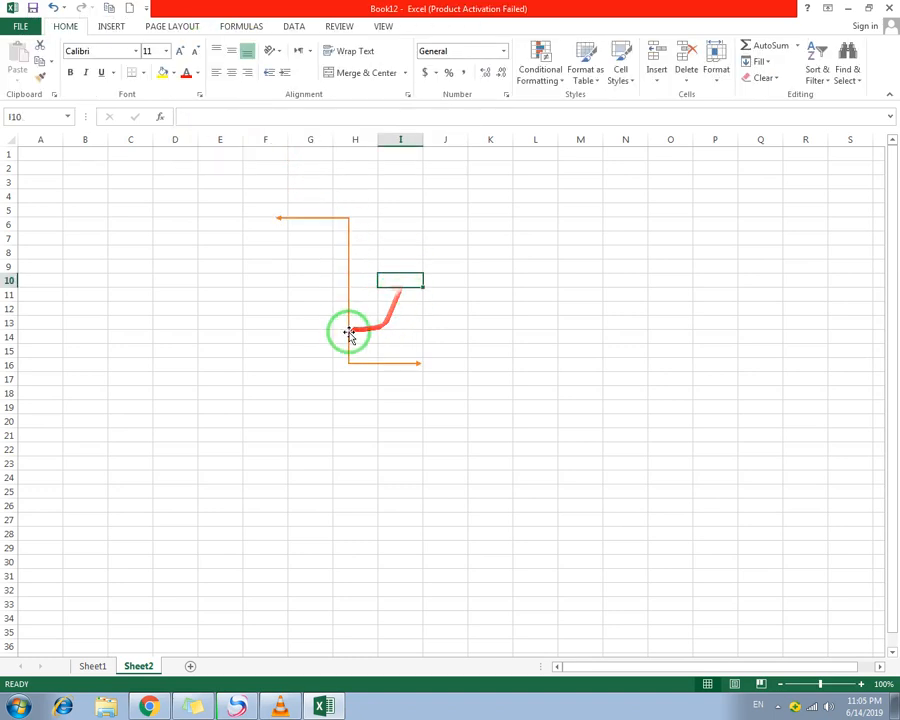
Delete the orange elbow connector from the sheet.
{"action": "scroll", "coordinate": [352, 267], "scroll_direction": "up", "scroll_amount": 2, "text": "ctrl"}
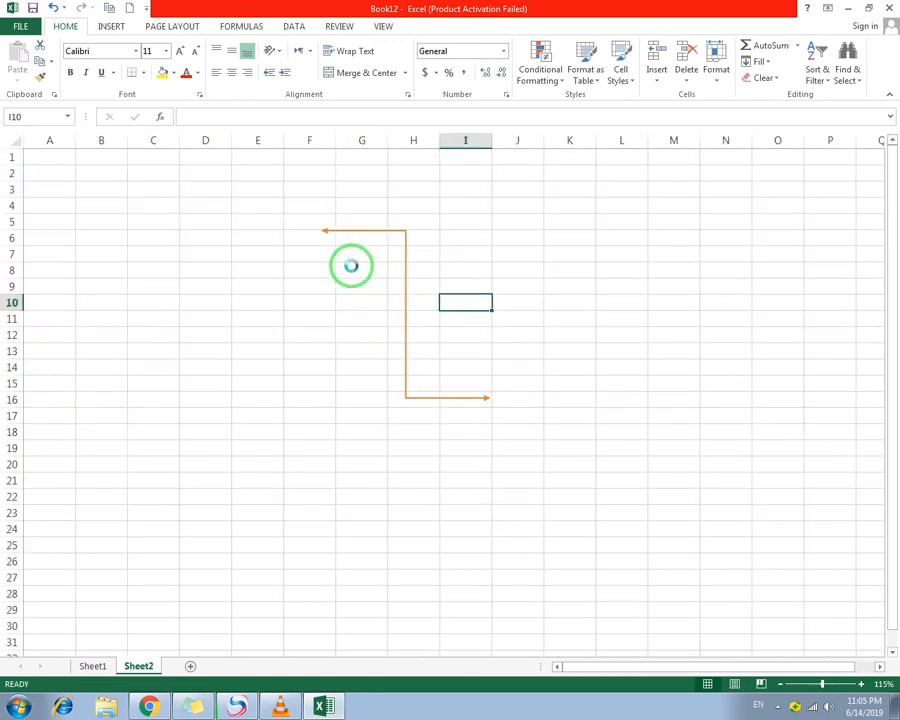
{"action": "left_click", "coordinate": [431, 245]}
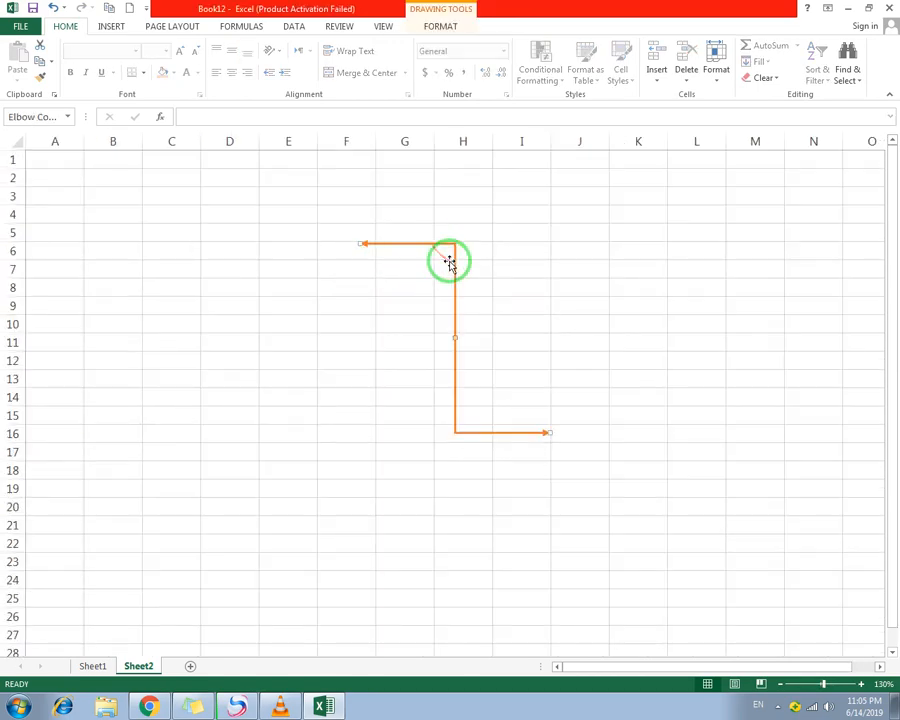
{"action": "key", "text": "Delete"}
Insert a smiley face shape about 2.32" high and 2.01" wide, placed over columns D to G from row 4.
{"action": "left_click", "coordinate": [114, 32]}
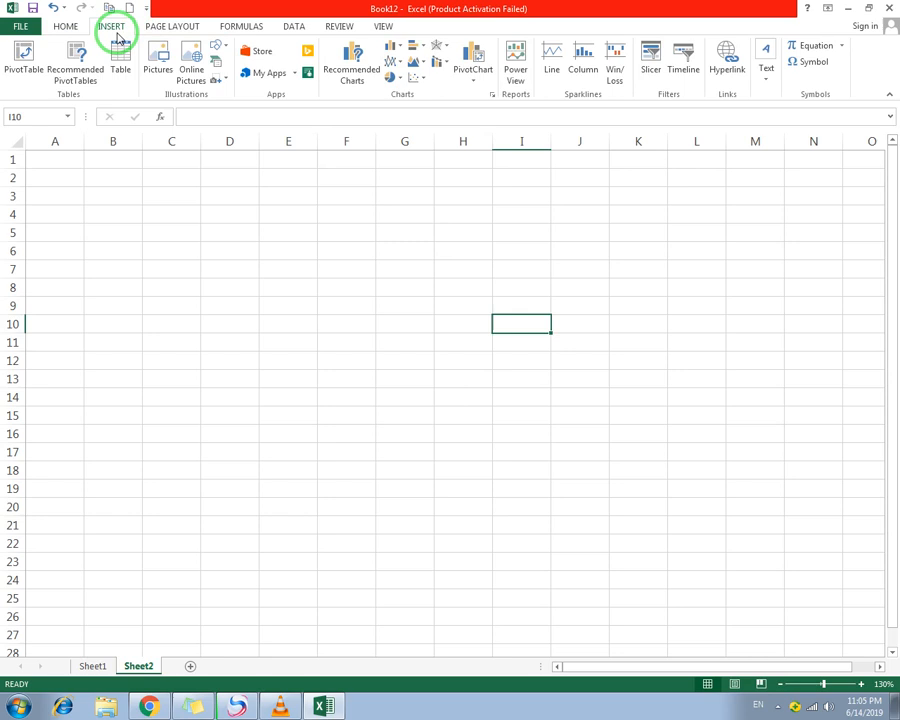
{"action": "left_click", "coordinate": [220, 48]}
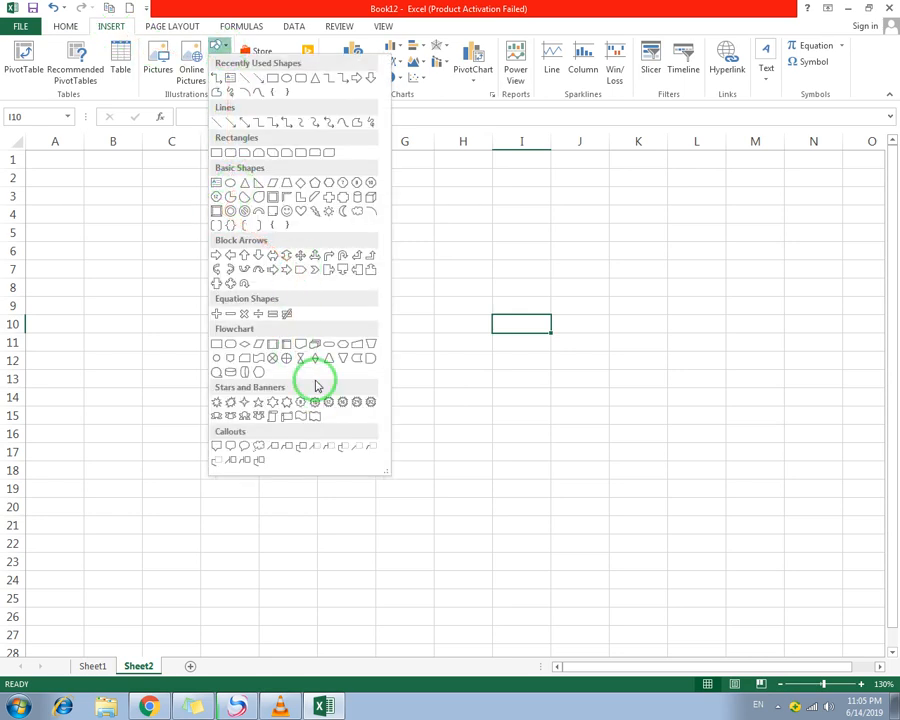
{"action": "left_click", "coordinate": [287, 215]}
{"action": "left_click_drag", "start_coordinate": [290, 228], "coordinate": [460, 426]}
{"action": "mouse_move", "coordinate": [405, 341]}
{"action": "left_mouse_down"}
{"action": "mouse_move", "coordinate": [407, 315]}
{"action": "mouse_move", "coordinate": [359, 315]}
{"action": "left_mouse_up"}
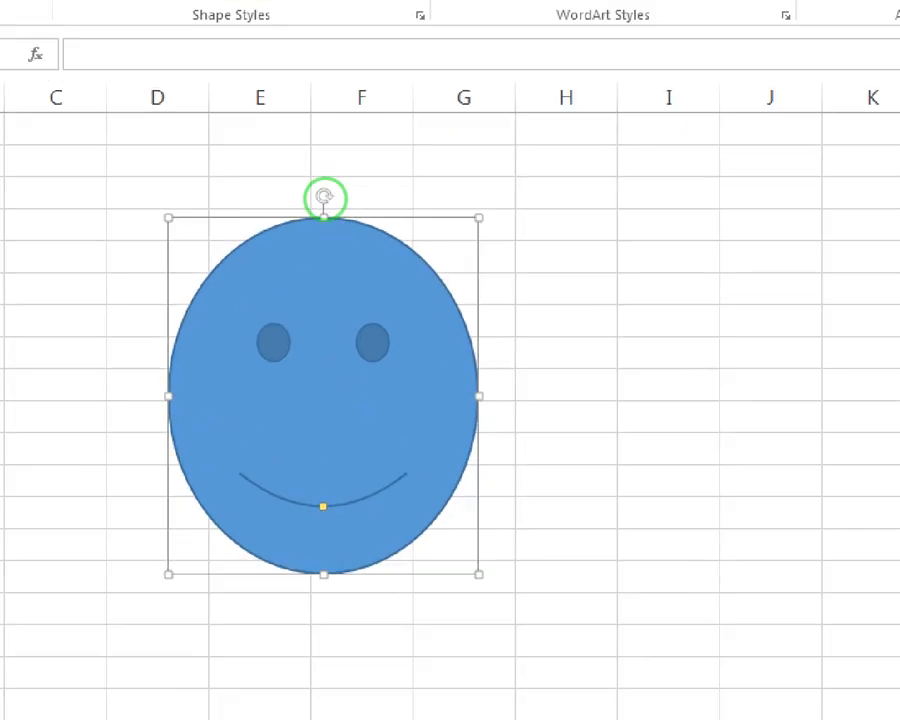
Try rotating the smiley face clockwise, undo the rotation, and bend its mouth into a frown.
{"action": "mouse_move", "coordinate": [324, 196]}
{"action": "left_mouse_down"}
{"action": "mouse_move", "coordinate": [232, 294]}
{"action": "mouse_move", "coordinate": [223, 244]}
{"action": "mouse_move", "coordinate": [345, 251]}
{"action": "left_mouse_up"}
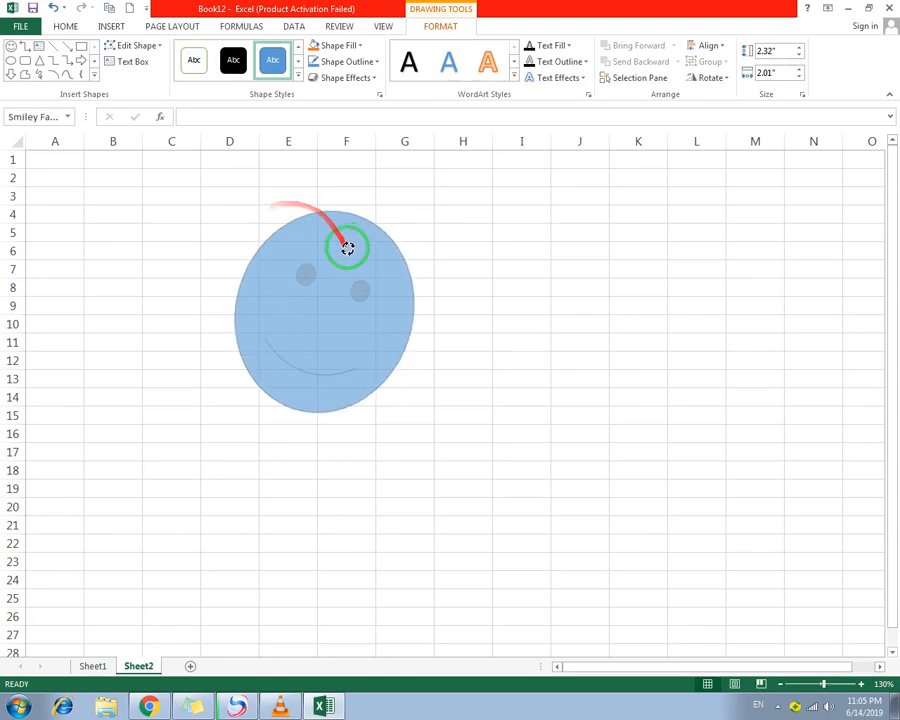
{"action": "key", "text": "ctrl+z"}
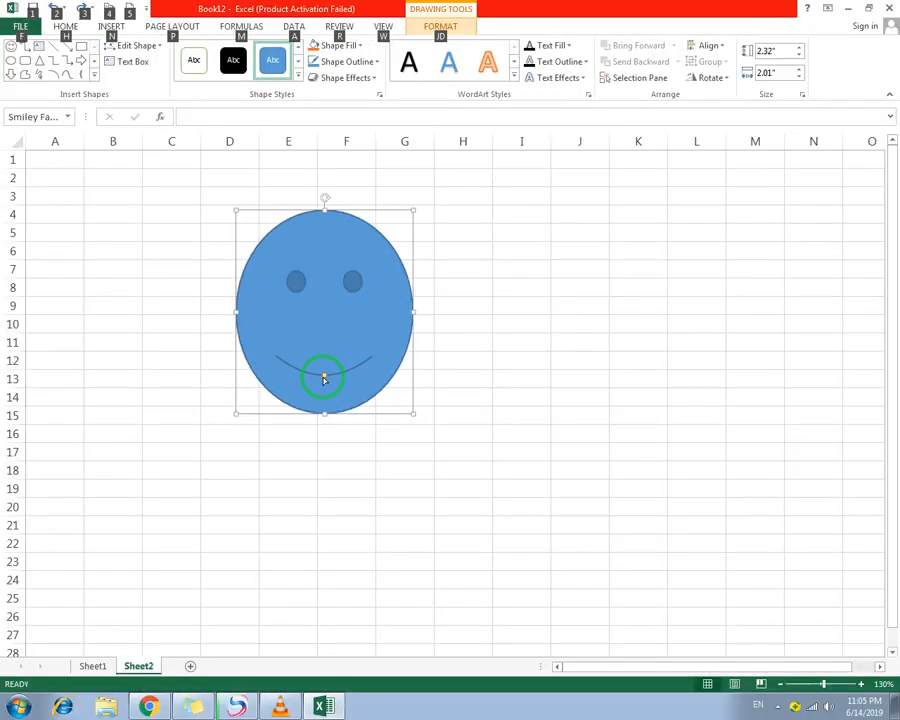
{"action": "left_click_drag", "start_coordinate": [326, 378], "coordinate": [187, 84]}
Draw a heart shape about 2.46" high and 2.47" wide beside the face, over columns I to L.
{"action": "left_click", "coordinate": [111, 26]}
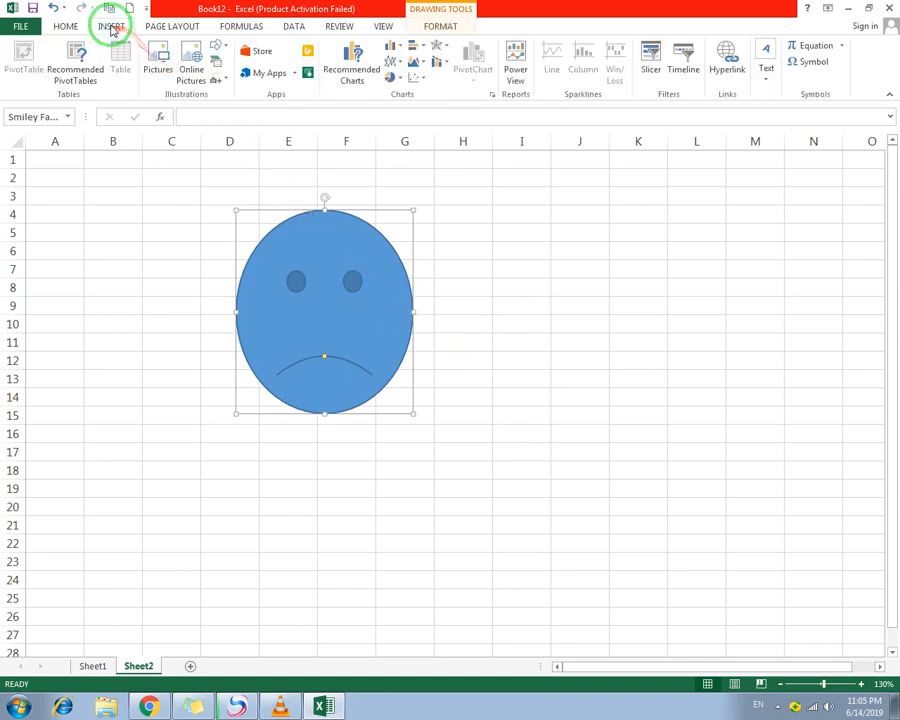
{"action": "left_click", "coordinate": [209, 86]}
{"action": "left_click", "coordinate": [217, 47]}
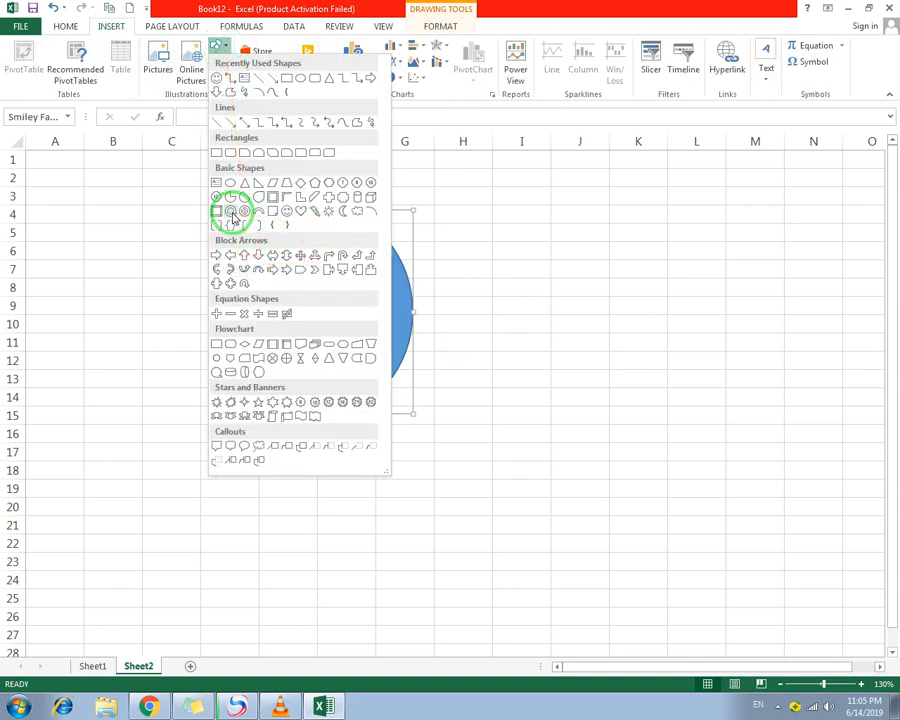
{"action": "left_click", "coordinate": [300, 211]}
{"action": "mouse_move", "coordinate": [527, 253]}
{"action": "left_mouse_down"}
{"action": "mouse_move", "coordinate": [622, 369]}
{"action": "mouse_move", "coordinate": [742, 462]}
{"action": "left_mouse_up"}
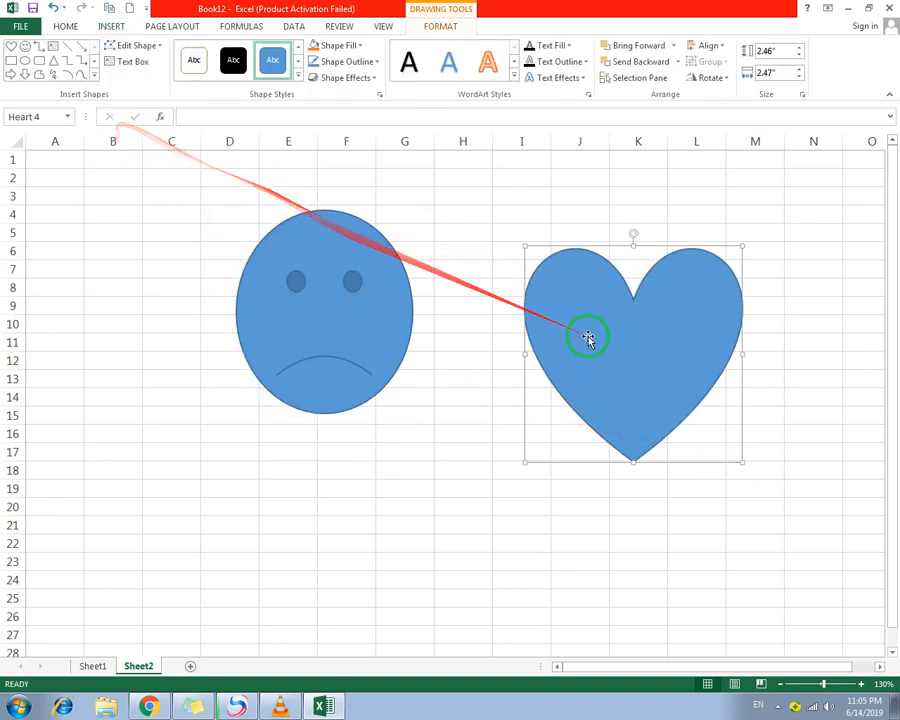
Move the face to columns B to E and the heart right next to it, both near the sheet's upper rows.
{"action": "left_click_drag", "start_coordinate": [583, 263], "coordinate": [486, 212]}
{"action": "left_click_drag", "start_coordinate": [321, 327], "coordinate": [190, 290]}
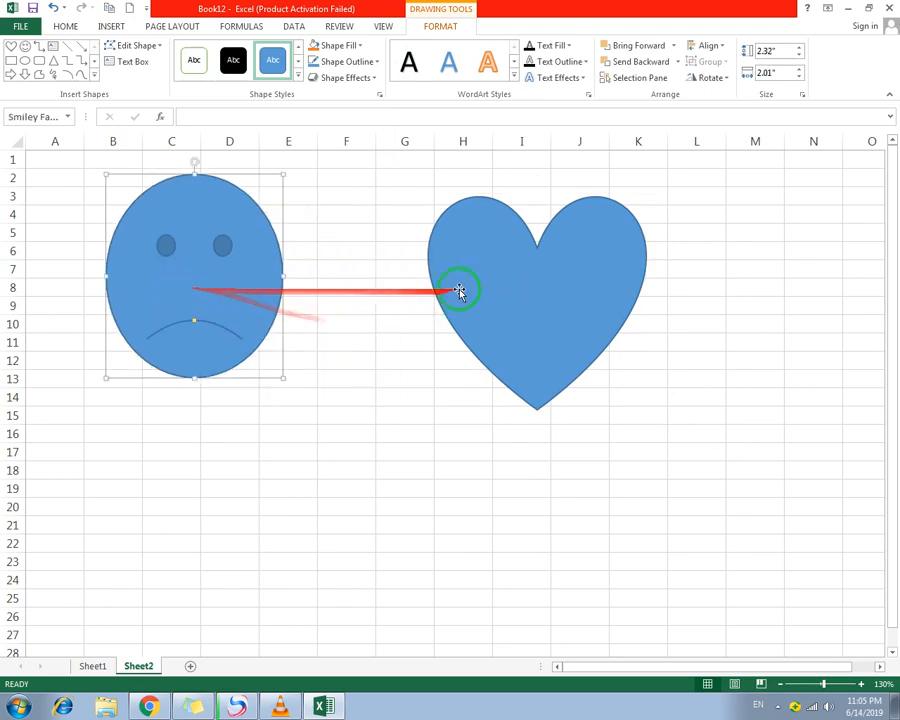
{"action": "left_click_drag", "start_coordinate": [459, 290], "coordinate": [330, 286]}
Insert a curved down ribbon about 1.08" high and 3.76" wide below the face and heart, over D18:I23.
{"action": "left_click", "coordinate": [108, 27]}
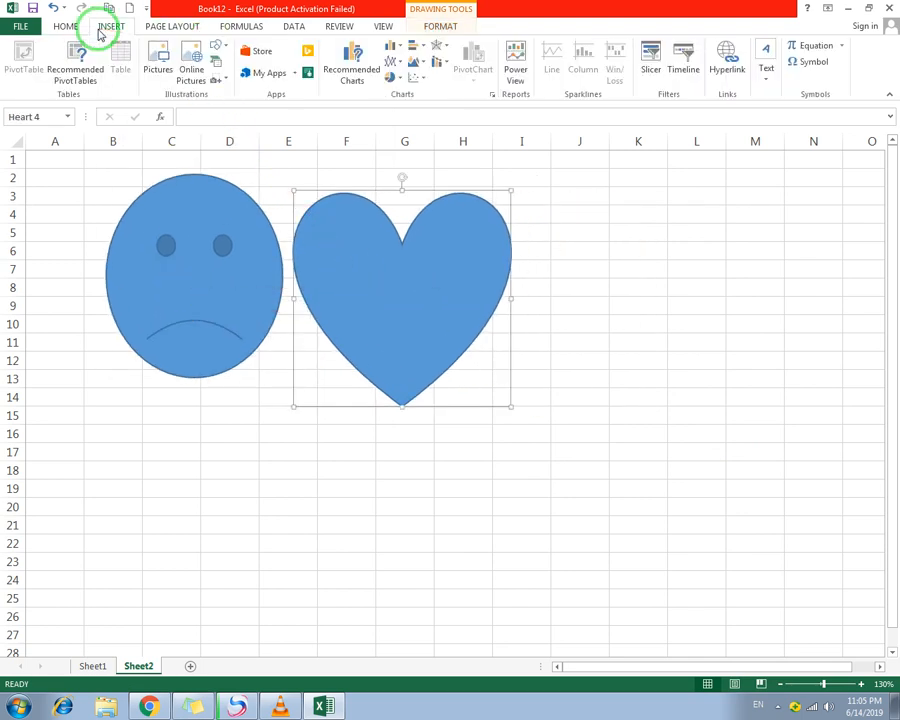
{"action": "left_click", "coordinate": [216, 46]}
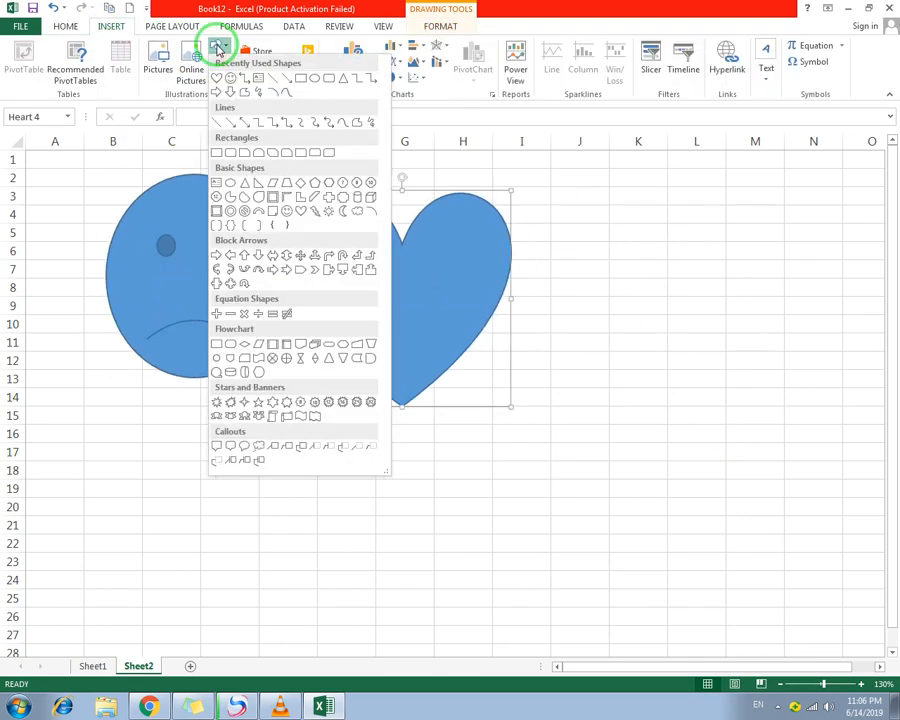
{"action": "left_click", "coordinate": [237, 415]}
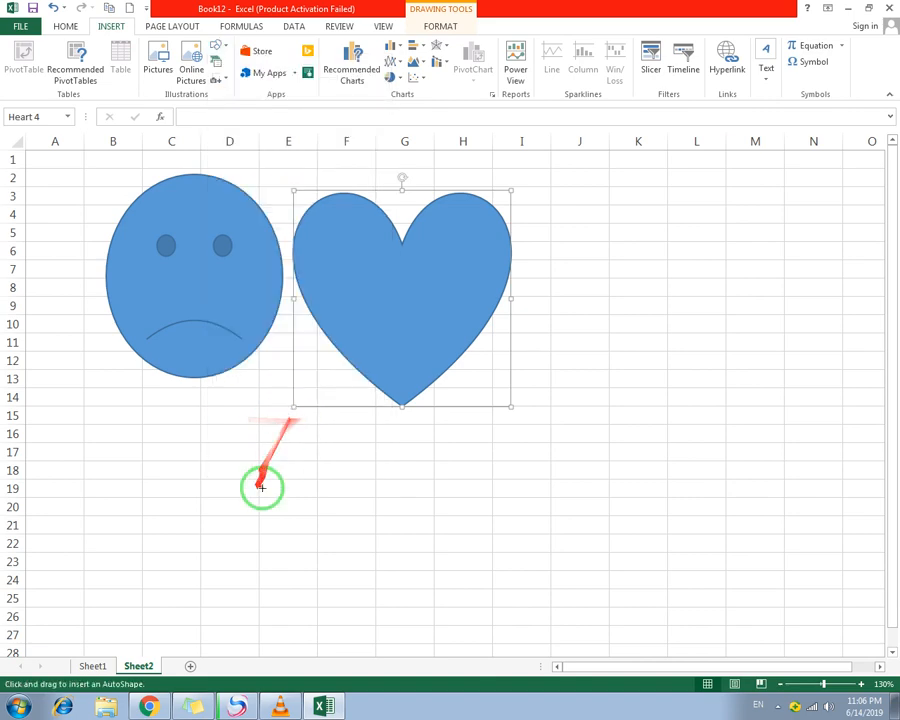
{"action": "mouse_move", "coordinate": [246, 481]}
{"action": "left_mouse_down"}
{"action": "mouse_move", "coordinate": [579, 546]}
{"action": "mouse_move", "coordinate": [577, 576]}
{"action": "left_mouse_up"}
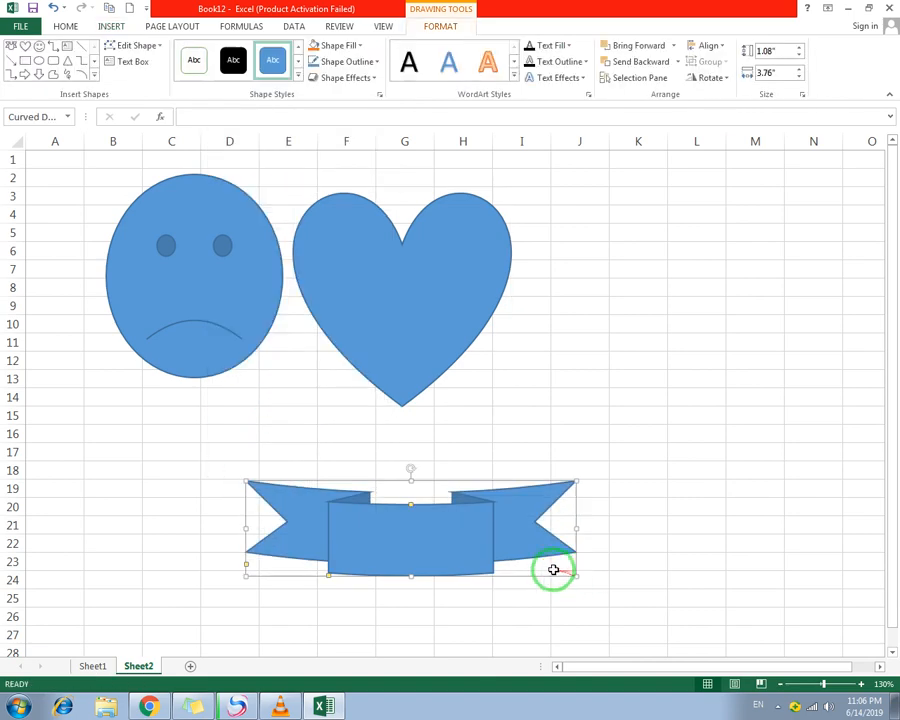
{"action": "left_click_drag", "start_coordinate": [438, 548], "coordinate": [396, 532]}
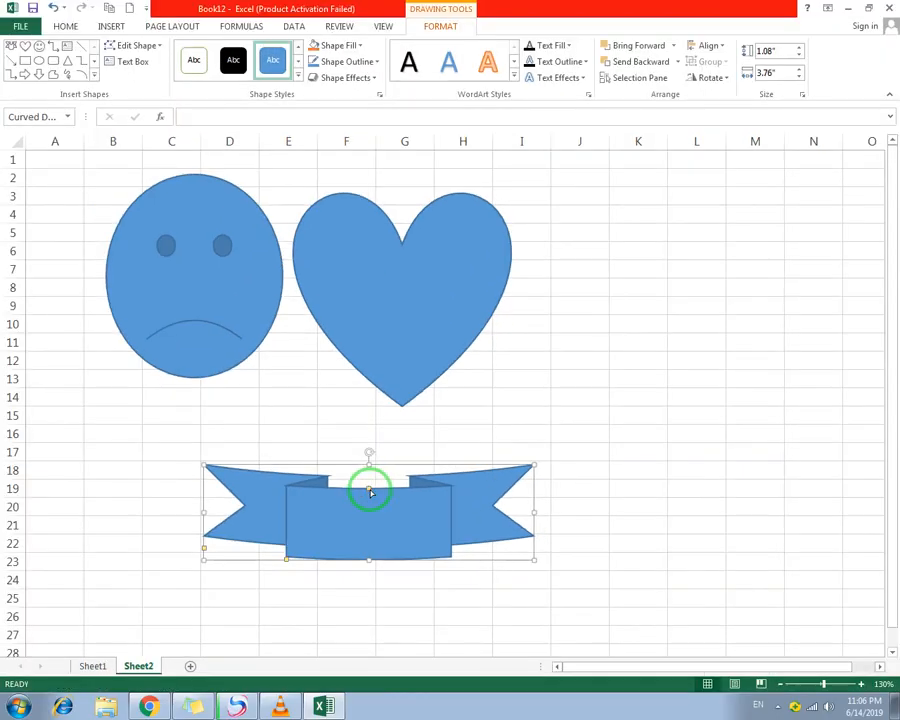
Reshape the ribbon by lowering the top edge of its centre band and widening the band slightly.
{"action": "mouse_move", "coordinate": [369, 491]}
{"action": "left_mouse_down"}
{"action": "mouse_move", "coordinate": [408, 537]}
{"action": "mouse_move", "coordinate": [356, 479]}
{"action": "mouse_move", "coordinate": [368, 506]}
{"action": "left_mouse_up"}
{"action": "left_click_drag", "start_coordinate": [289, 552], "coordinate": [240, 563]}
{"action": "left_click_drag", "start_coordinate": [245, 562], "coordinate": [367, 566]}
{"action": "left_click_drag", "start_coordinate": [305, 562], "coordinate": [281, 558]}
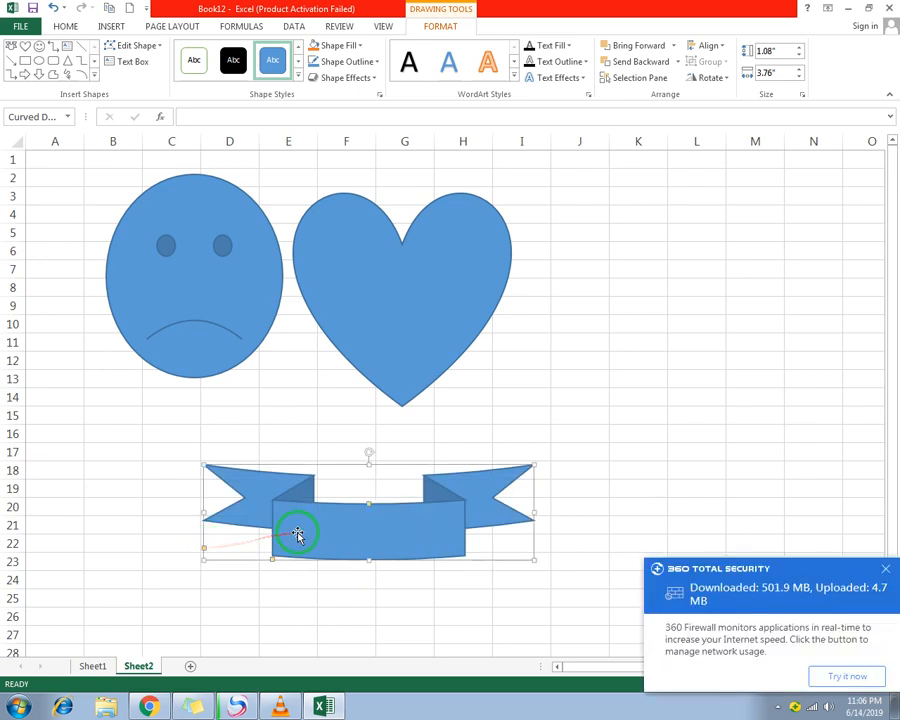
{"action": "left_click", "coordinate": [885, 568]}
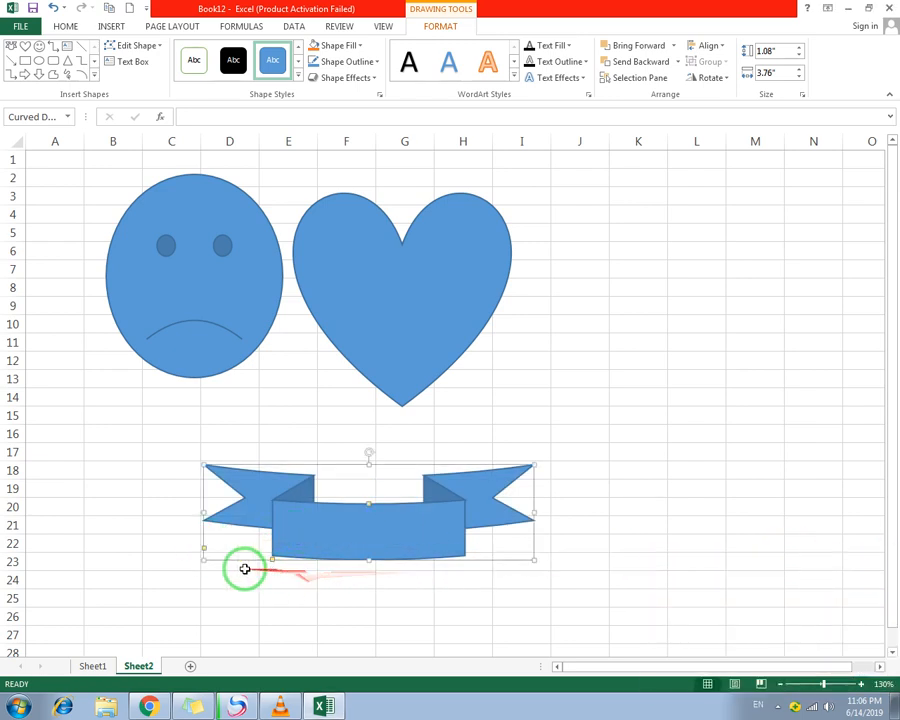
{"action": "left_click_drag", "start_coordinate": [201, 547], "coordinate": [205, 580]}
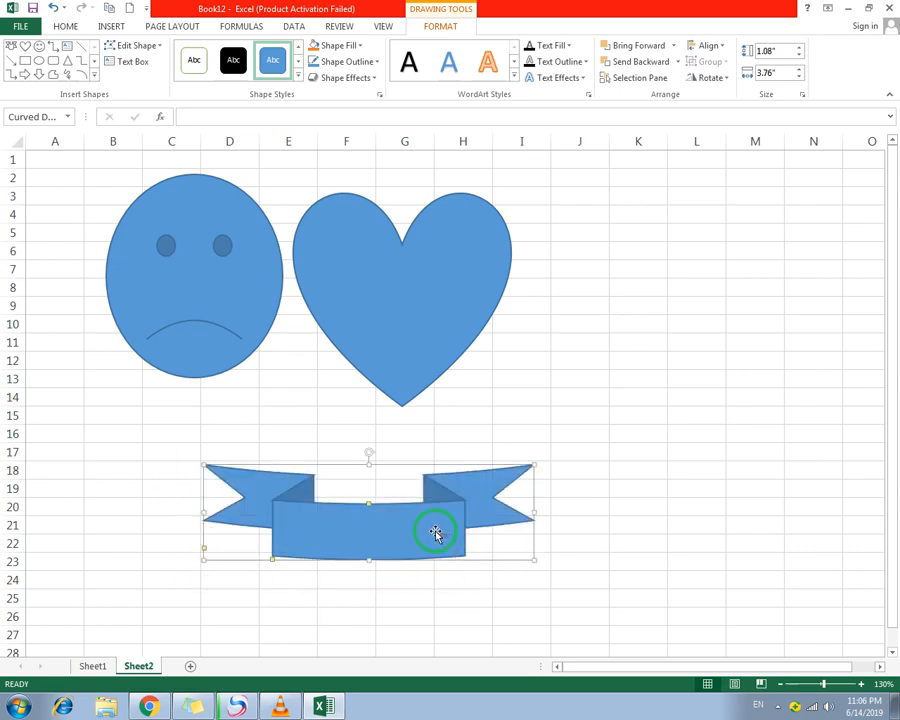
Add the text "subscribe my channel" and, on a second line, "Get Knowledge" inside the heart shape.
{"action": "key", "text": "alt"}
{"action": "scroll", "coordinate": [424, 470], "scroll_direction": "up", "scroll_amount": 1}
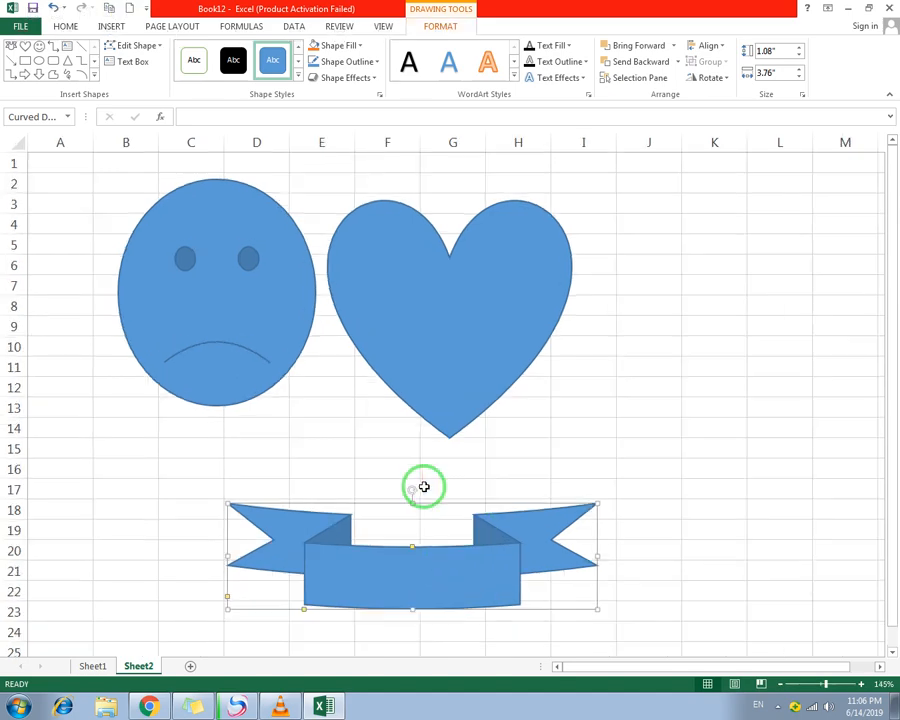
{"action": "left_click", "coordinate": [416, 323]}
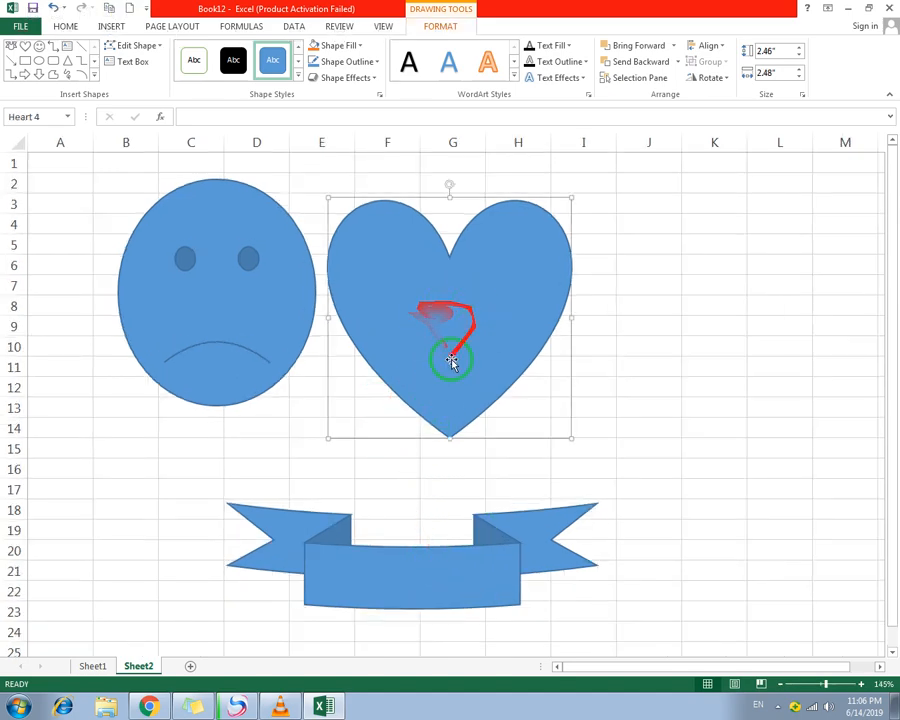
{"action": "right_click", "coordinate": [435, 311]}
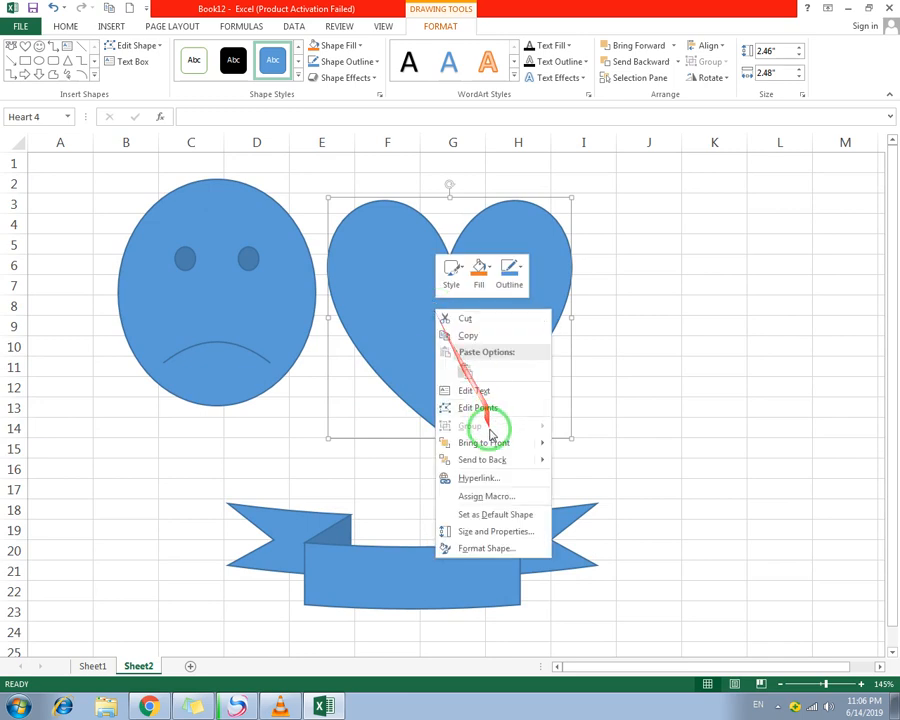
{"action": "left_click", "coordinate": [474, 391]}
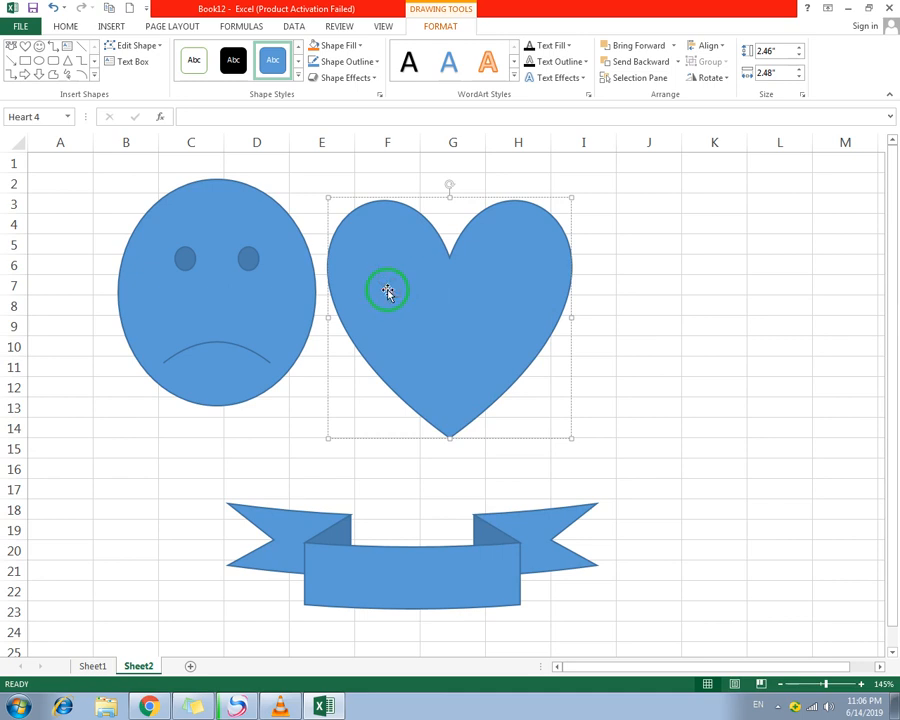
{"action": "type", "text": "subscribe my channel"}
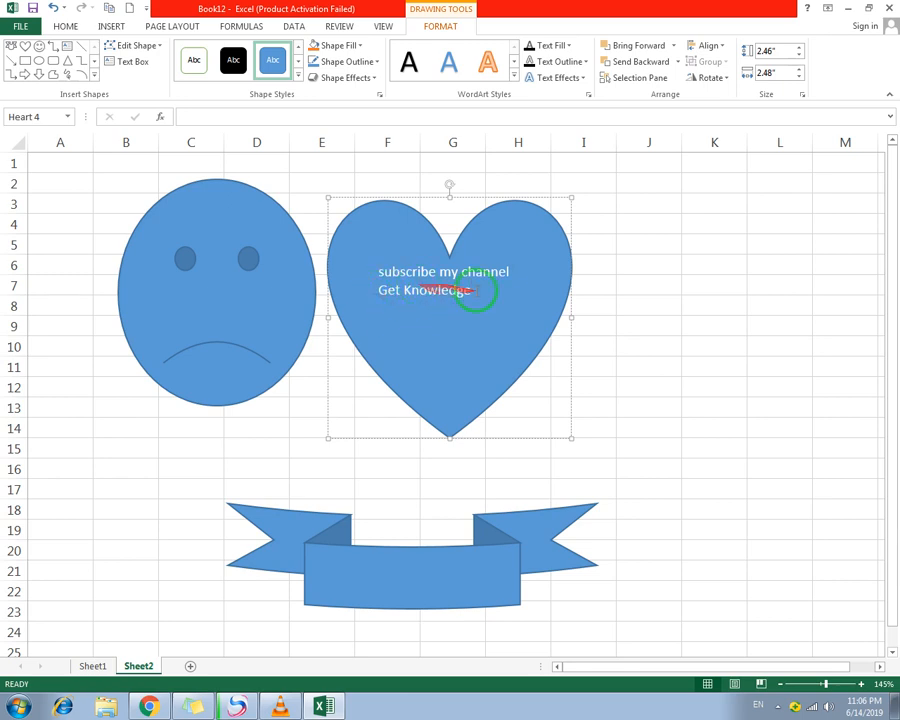
Format both lines of the heart's text as red, bold, italic and underlined.
{"action": "left_click_drag", "start_coordinate": [410, 285], "coordinate": [380, 272]}
{"action": "left_click", "coordinate": [65, 26]}
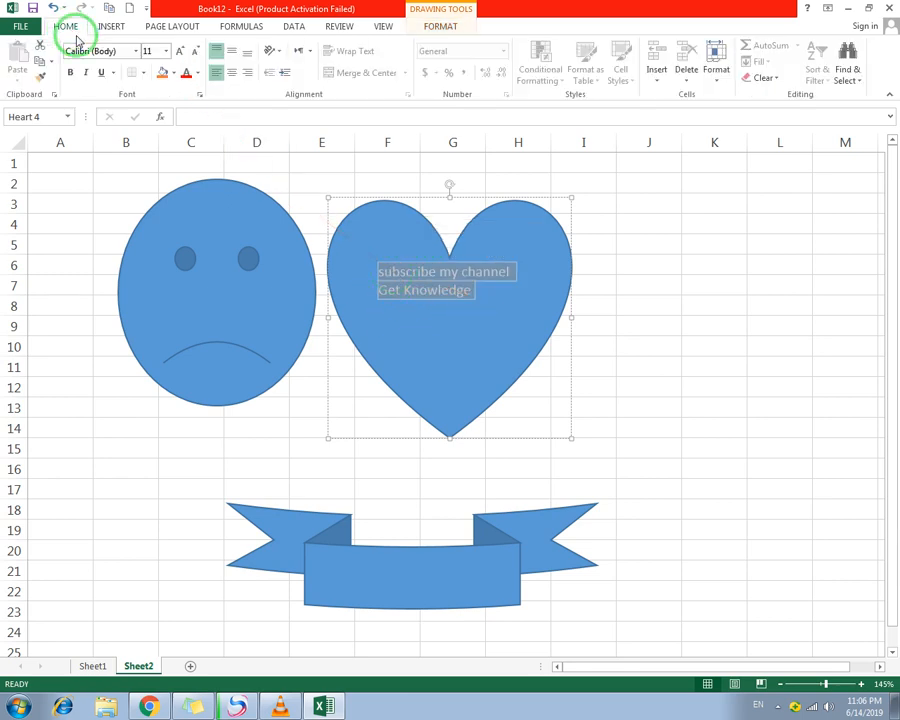
{"action": "left_click", "coordinate": [185, 76]}
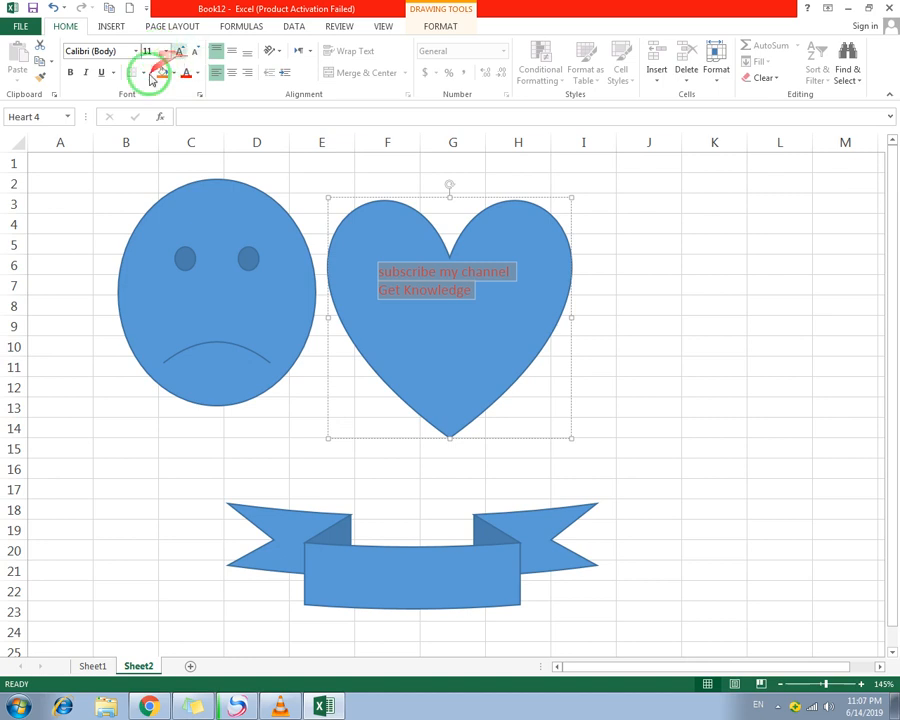
{"action": "left_click", "coordinate": [78, 75]}
{"action": "left_click", "coordinate": [448, 297]}
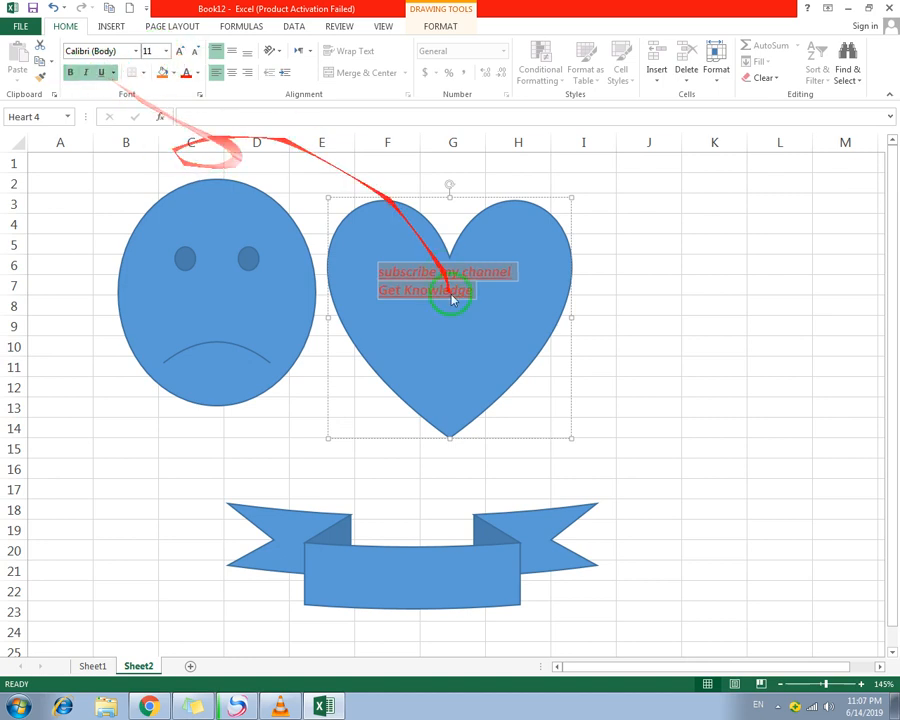
{"action": "left_click", "coordinate": [214, 261]}
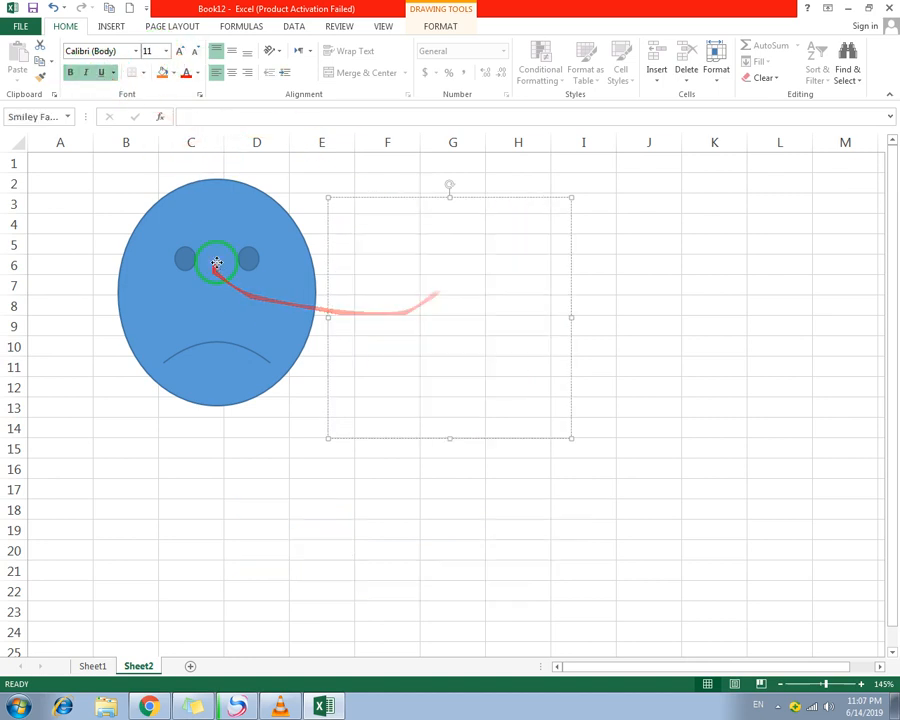
{"action": "left_click", "coordinate": [481, 288]}
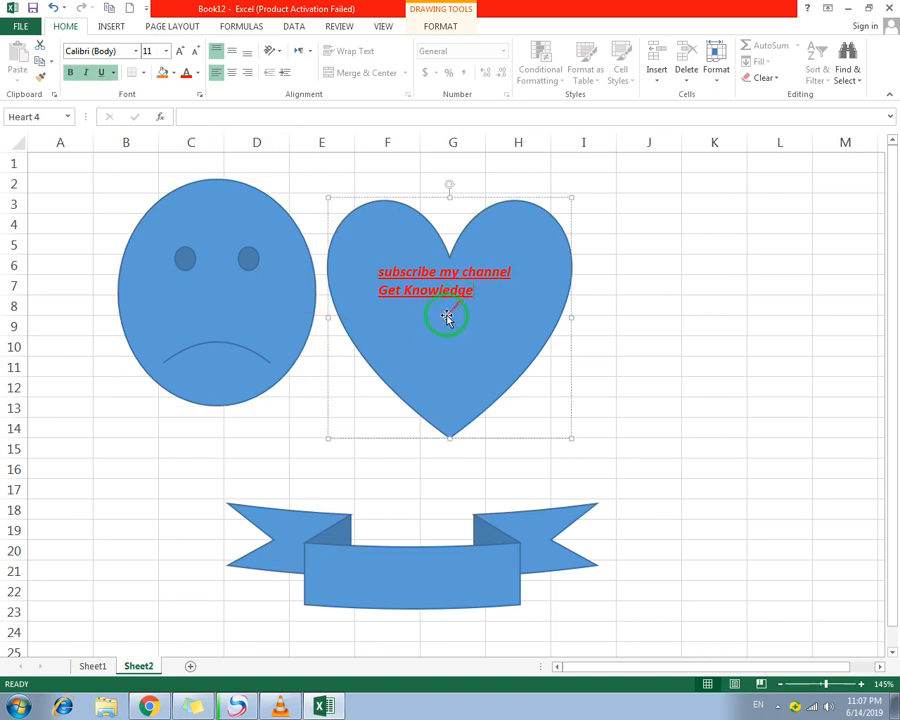
Move the heart away from the face so it spans columns G to J, leaving no shape selected.
{"action": "left_click_drag", "start_coordinate": [447, 316], "coordinate": [536, 327]}
{"action": "left_click", "coordinate": [222, 296]}
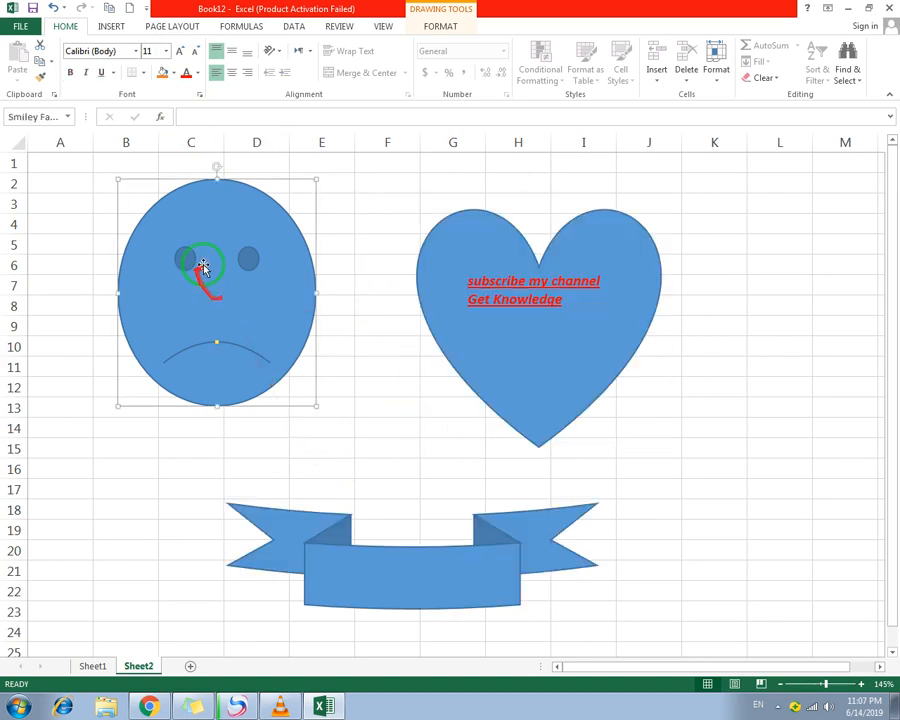
{"action": "left_click", "coordinate": [358, 222]}
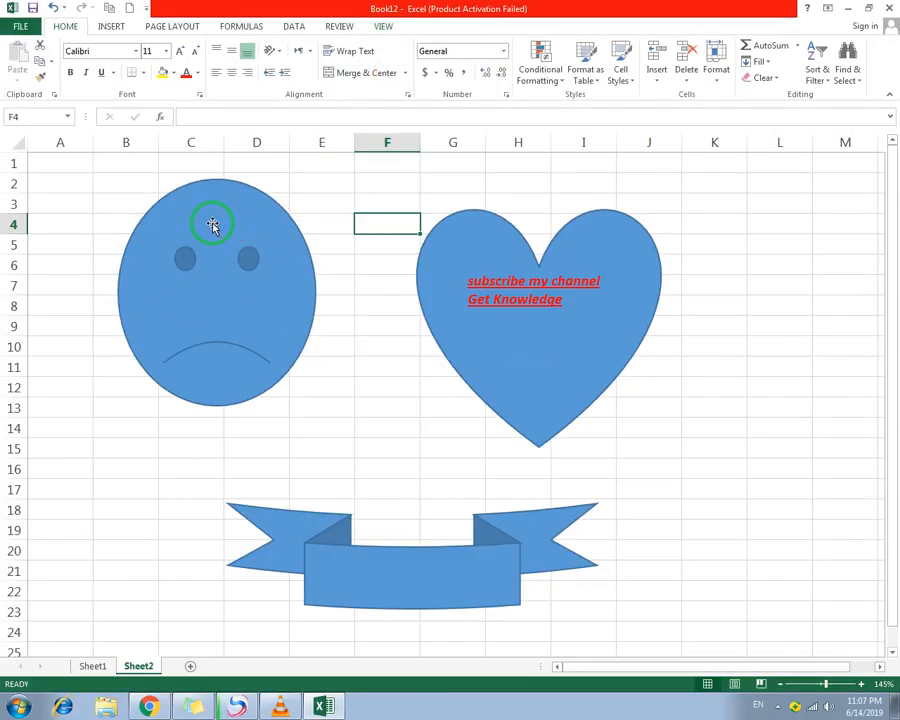
Insert a can about 2.37" high and 1.03" wide beside the heart, over K6:L17, and deepen its top ellipse.
{"action": "left_click", "coordinate": [212, 224]}
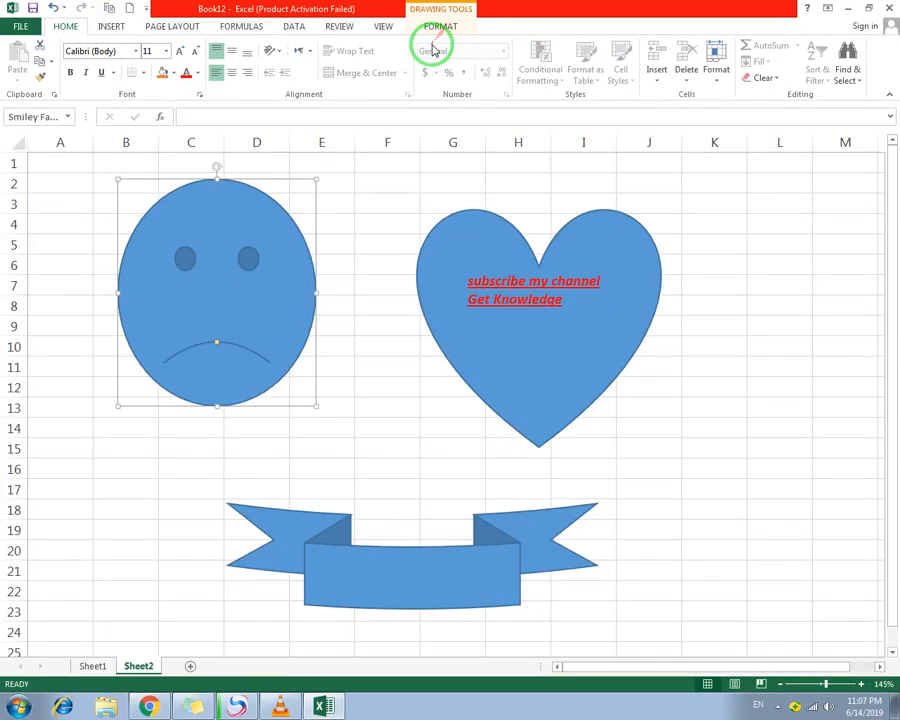
{"action": "left_click", "coordinate": [441, 27]}
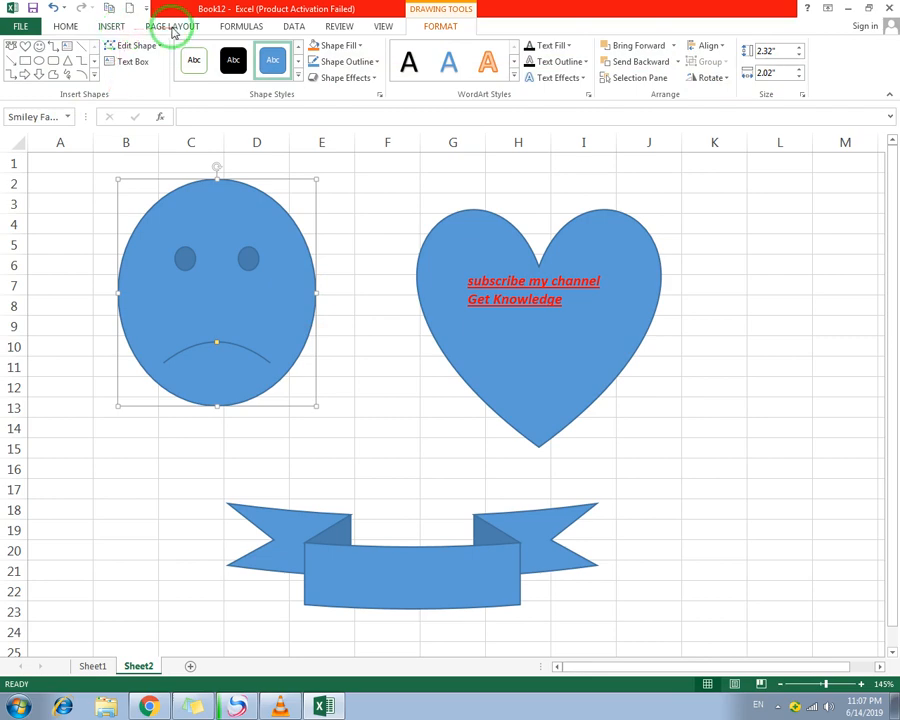
{"action": "left_click", "coordinate": [95, 77]}
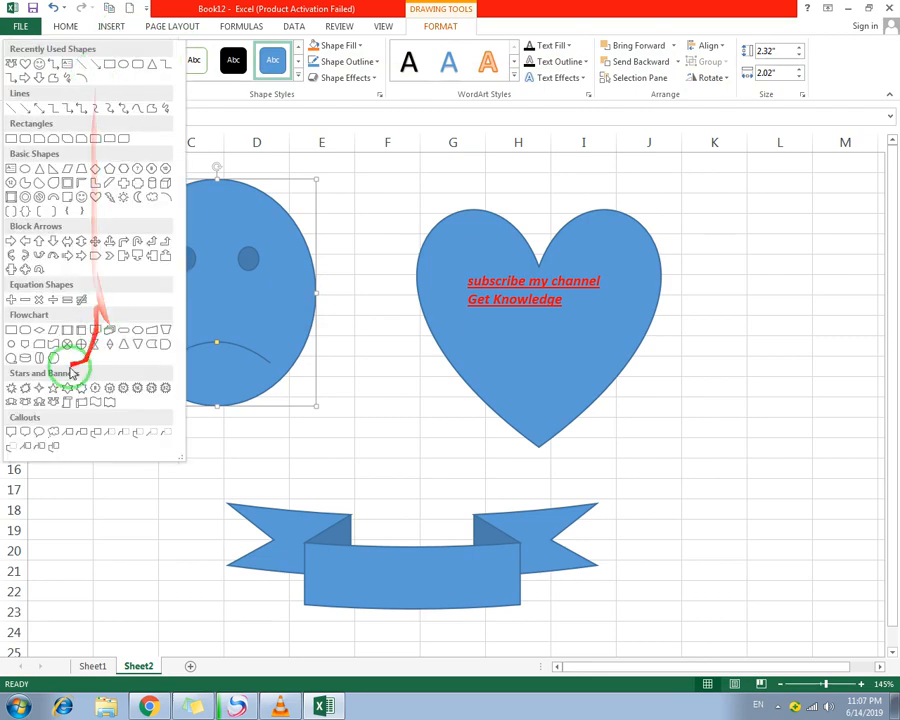
{"action": "left_click", "coordinate": [230, 9]}
{"action": "left_click", "coordinate": [95, 74]}
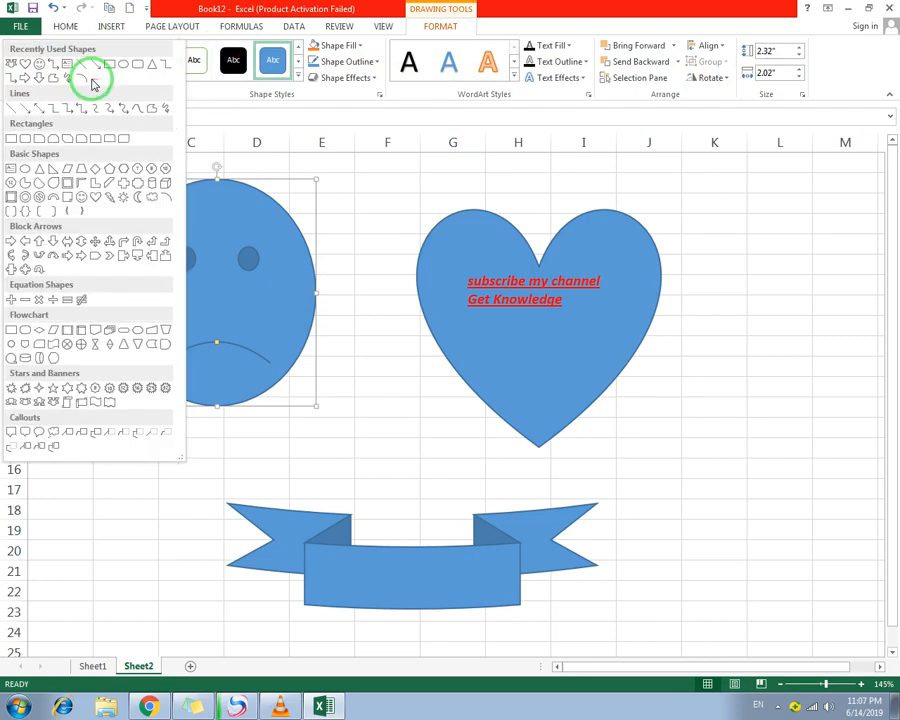
{"action": "left_click", "coordinate": [152, 181]}
{"action": "mouse_move", "coordinate": [723, 226]}
{"action": "left_mouse_down"}
{"action": "mouse_move", "coordinate": [846, 458]}
{"action": "mouse_move", "coordinate": [826, 456]}
{"action": "left_mouse_up"}
{"action": "left_click_drag", "start_coordinate": [779, 371], "coordinate": [749, 364]}
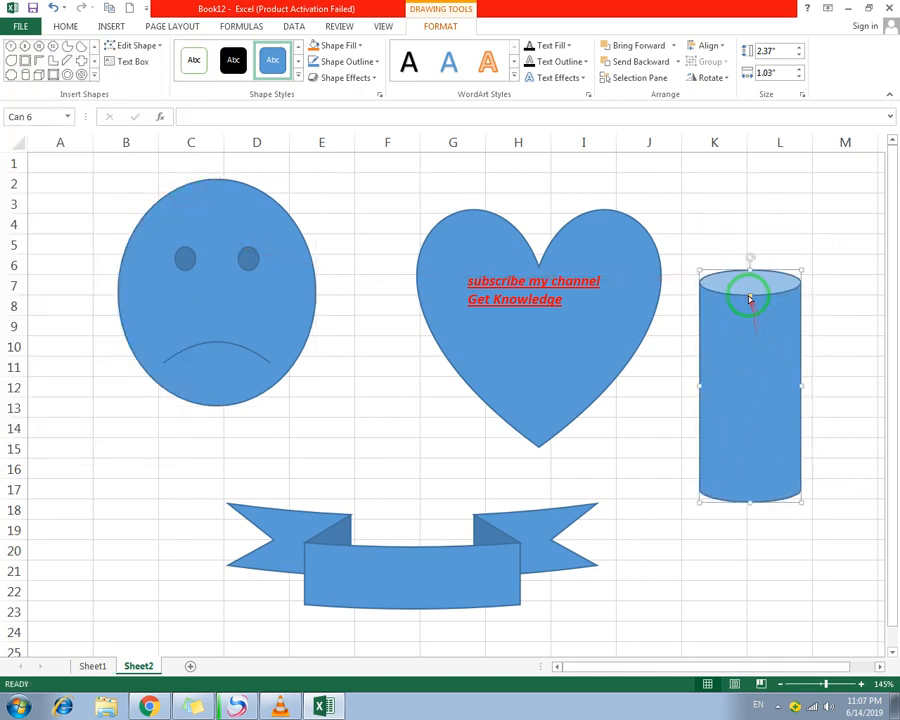
{"action": "left_click_drag", "start_coordinate": [749, 298], "coordinate": [750, 327]}
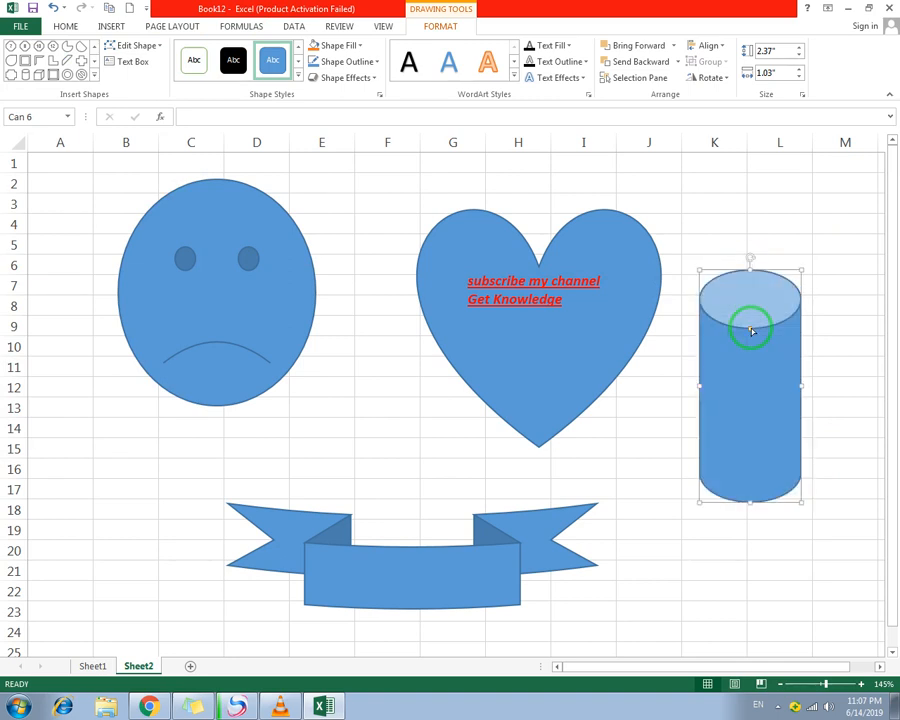
{"action": "left_click", "coordinate": [97, 78]}
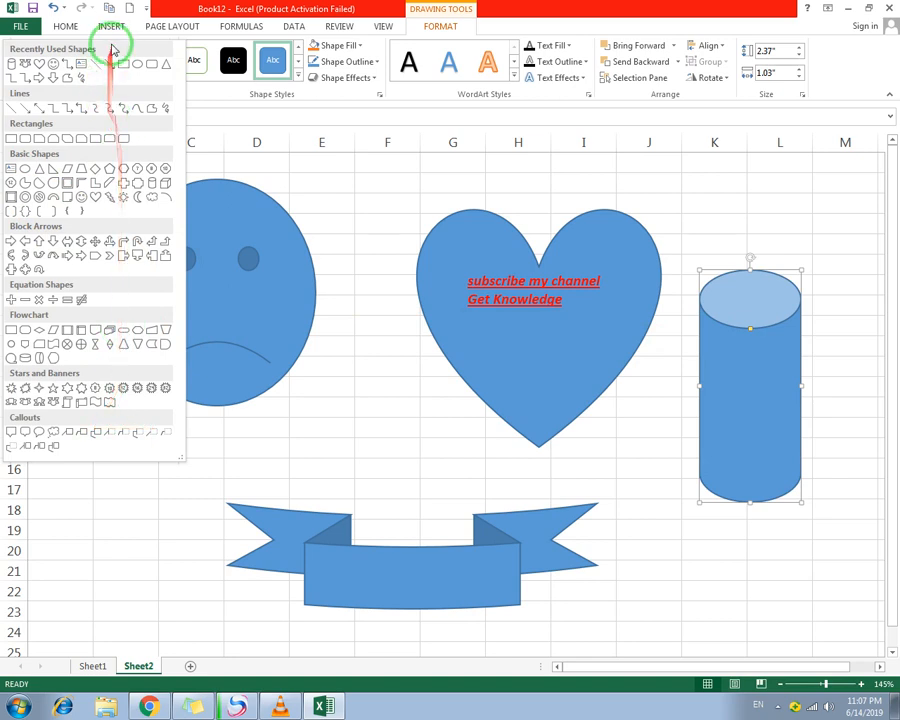
{"action": "left_click", "coordinate": [200, 15]}
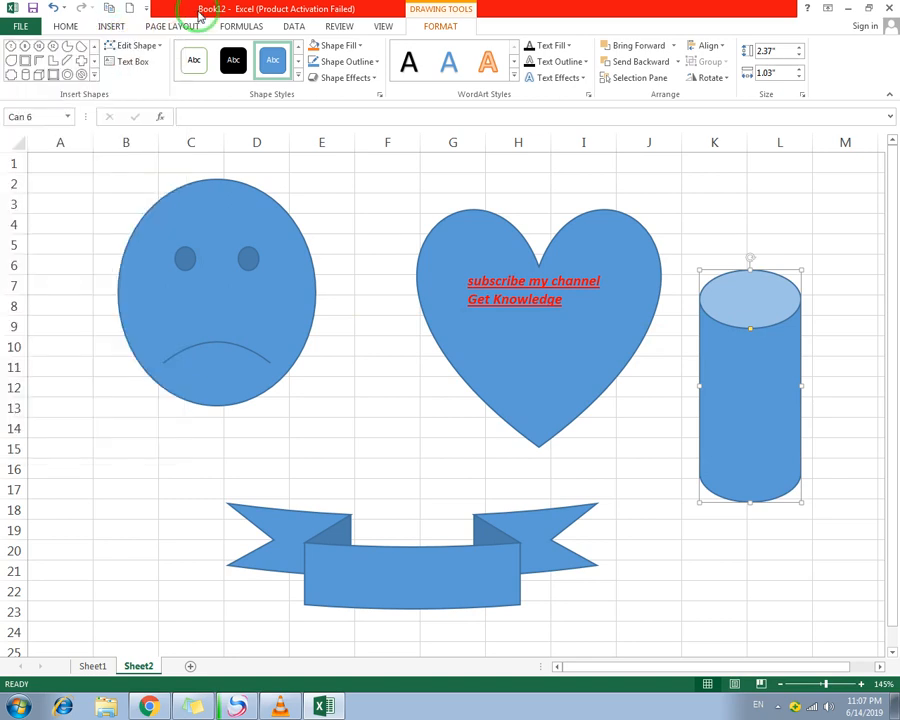
{"action": "left_click", "coordinate": [158, 46]}
{"action": "left_click", "coordinate": [175, 8]}
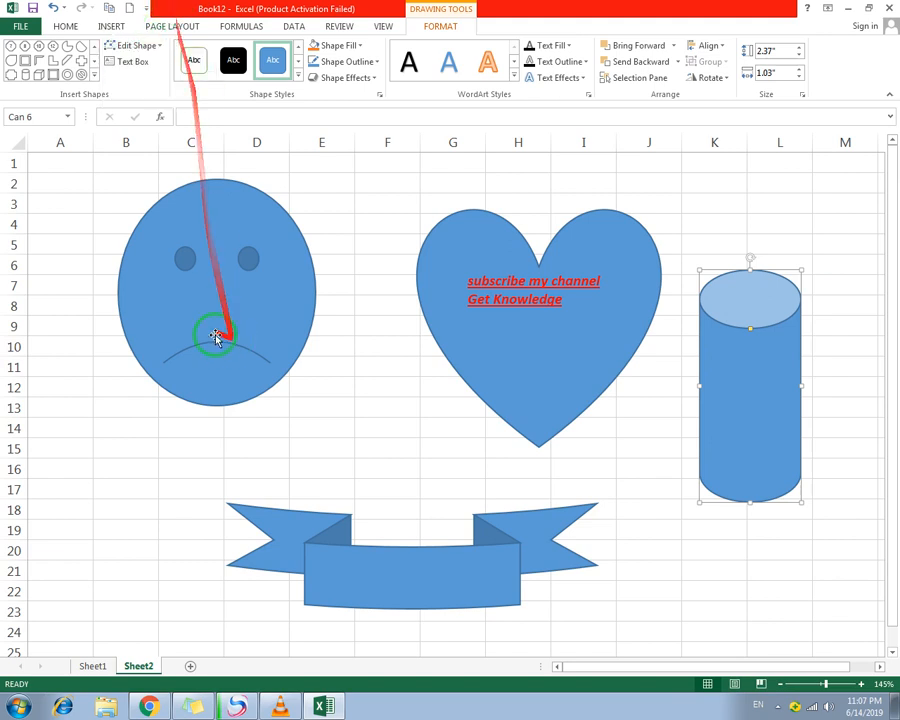
{"action": "left_click", "coordinate": [222, 293]}
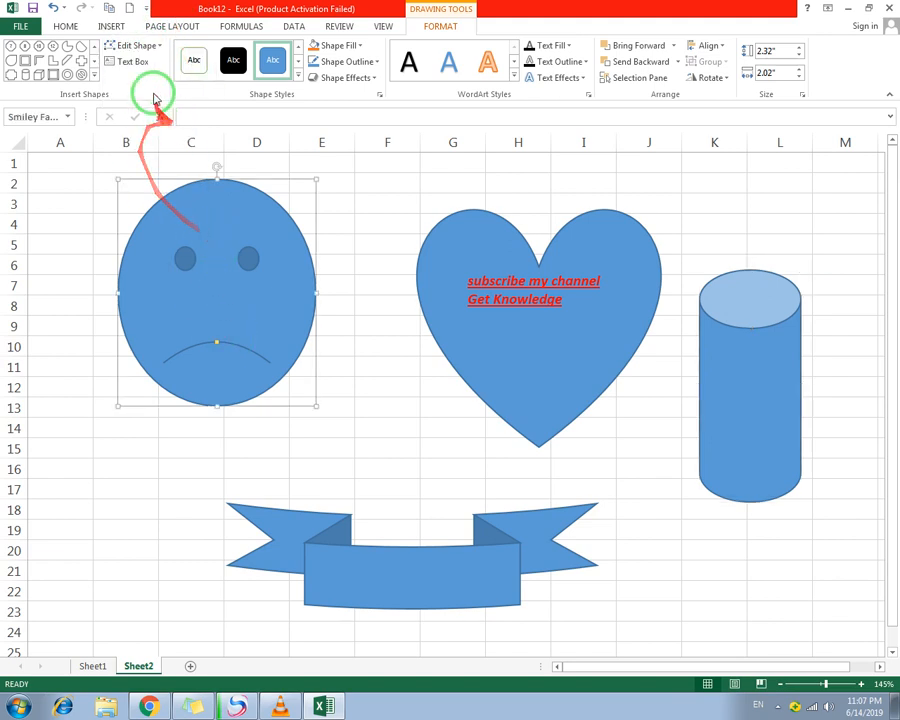